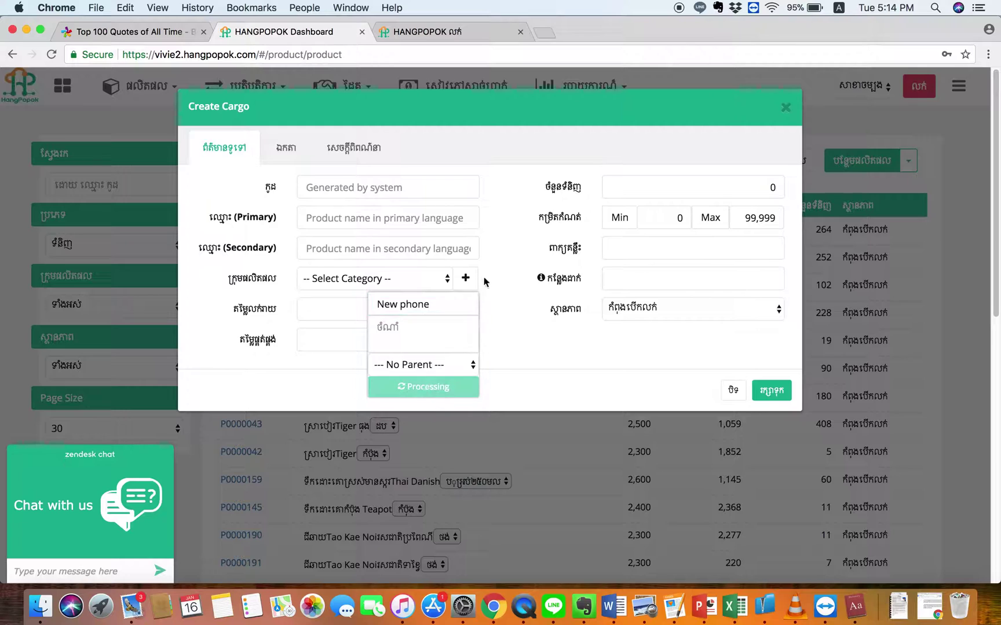
# Add a product category named "Used phone" without a parent, then close the product form and reload the page.
pyautogui.click(465, 279)
pyautogui.write('Used phone')
pyautogui.click(409, 387)
pyautogui.click(732, 389)
pyautogui.click(436, 55)
pyautogui.press('Return')
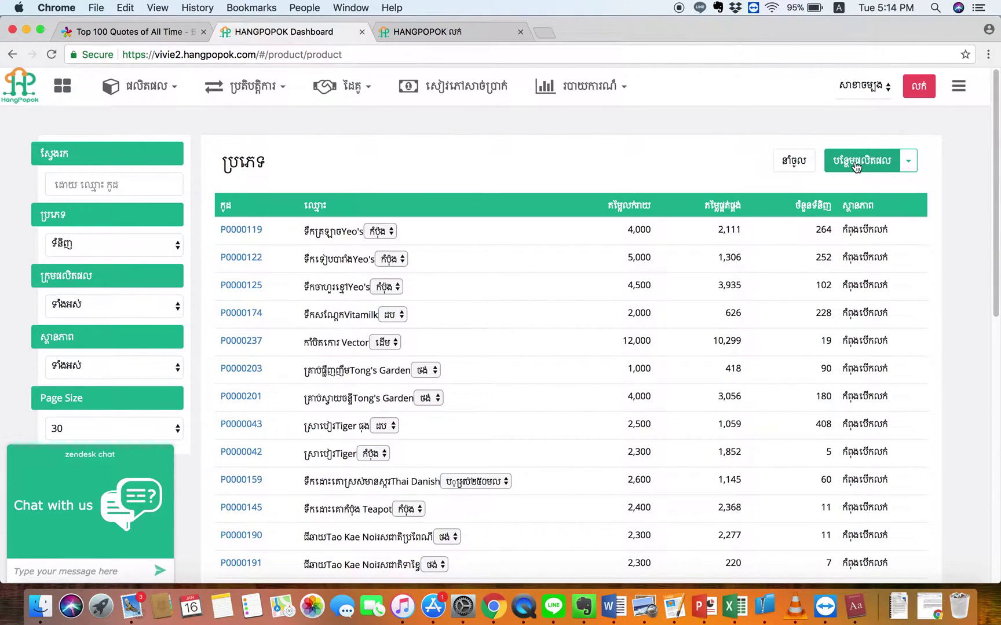
# From a new product form, add a category named "Samsung" with "New phone" as its parent.
pyautogui.click(857, 163)
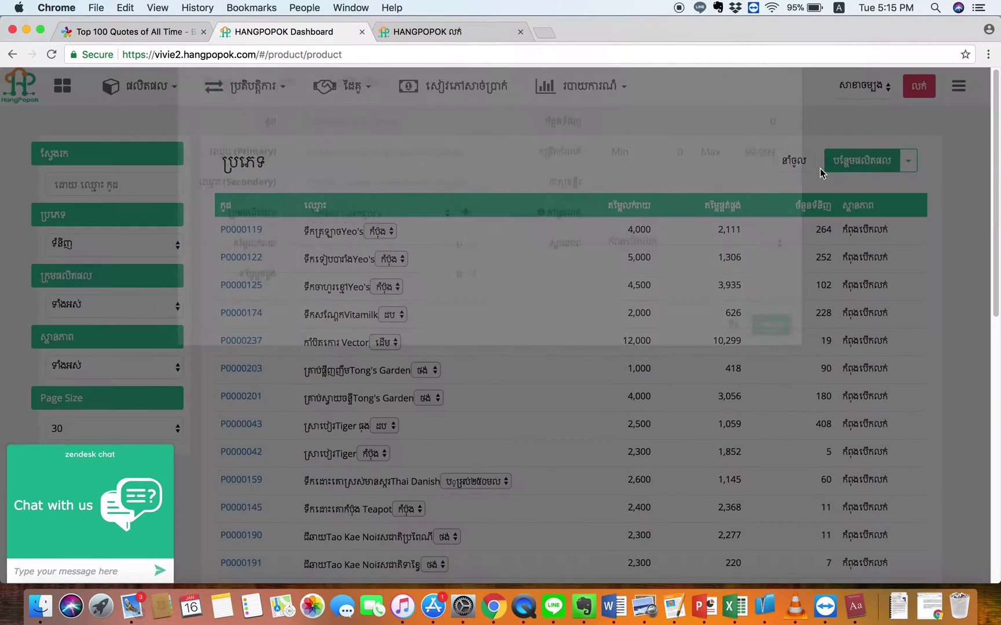
pyautogui.click(465, 278)
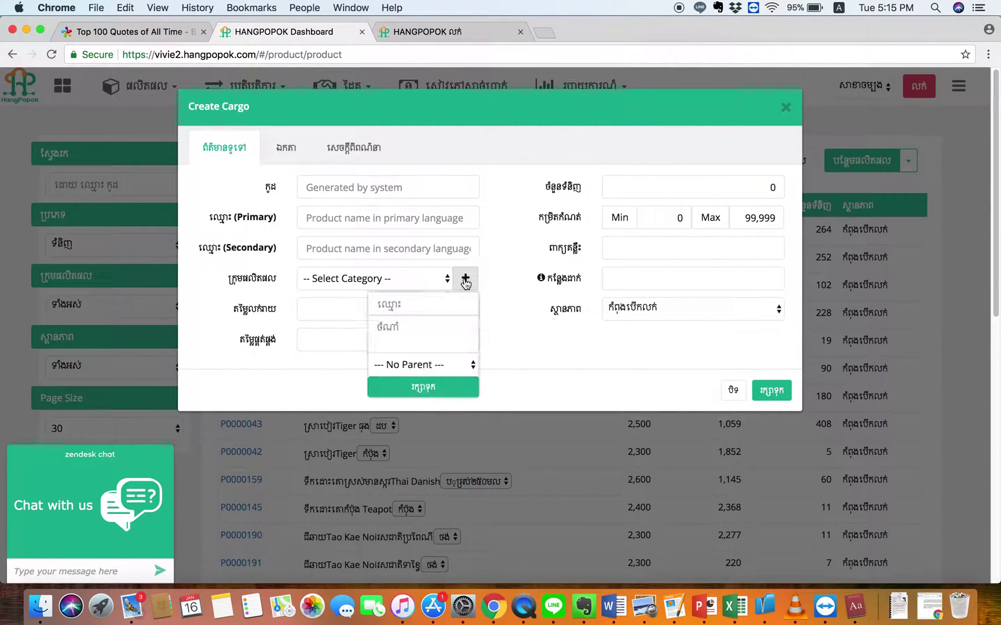
pyautogui.click(473, 364)
pyautogui.click(415, 481)
pyautogui.click(409, 305)
pyautogui.write('Samsung')
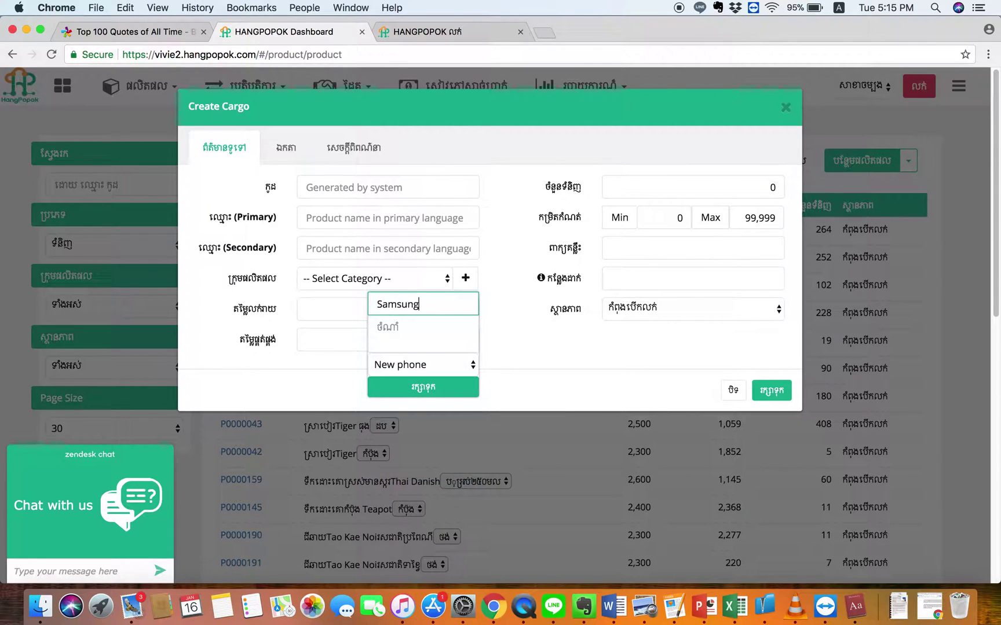
pyautogui.click(391, 392)
# Add a category named "Oppo" with "New phone" as its parent.
pyautogui.click(465, 278)
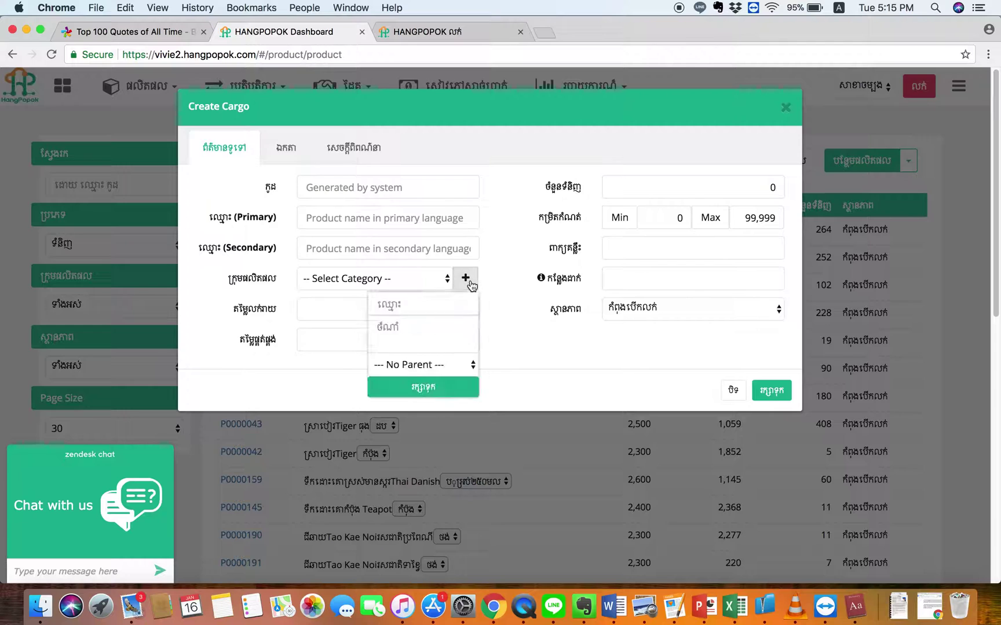
pyautogui.click(472, 365)
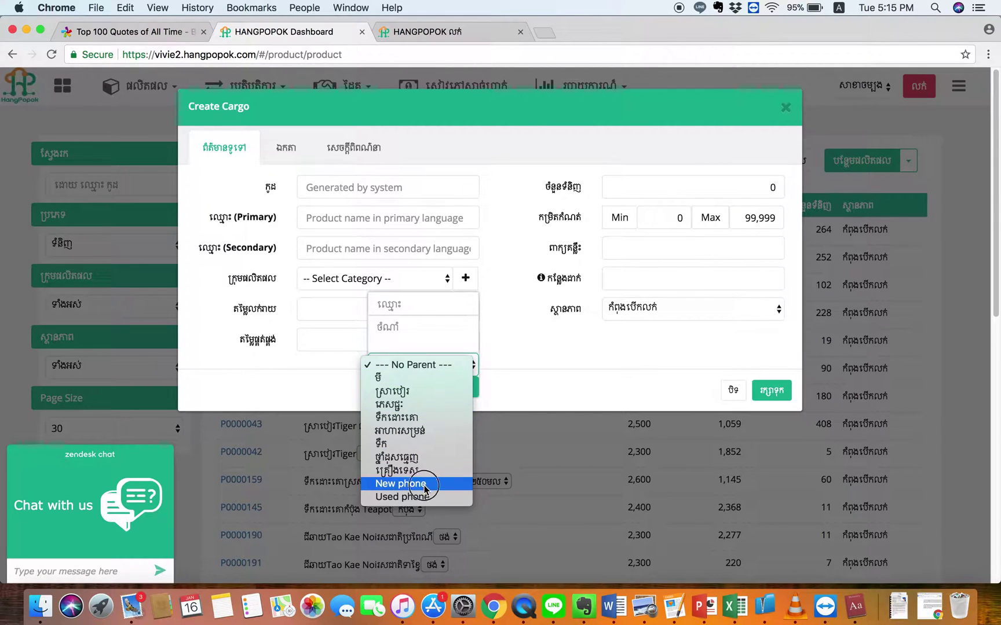
pyautogui.click(435, 480)
pyautogui.click(409, 304)
pyautogui.write('Oppo')
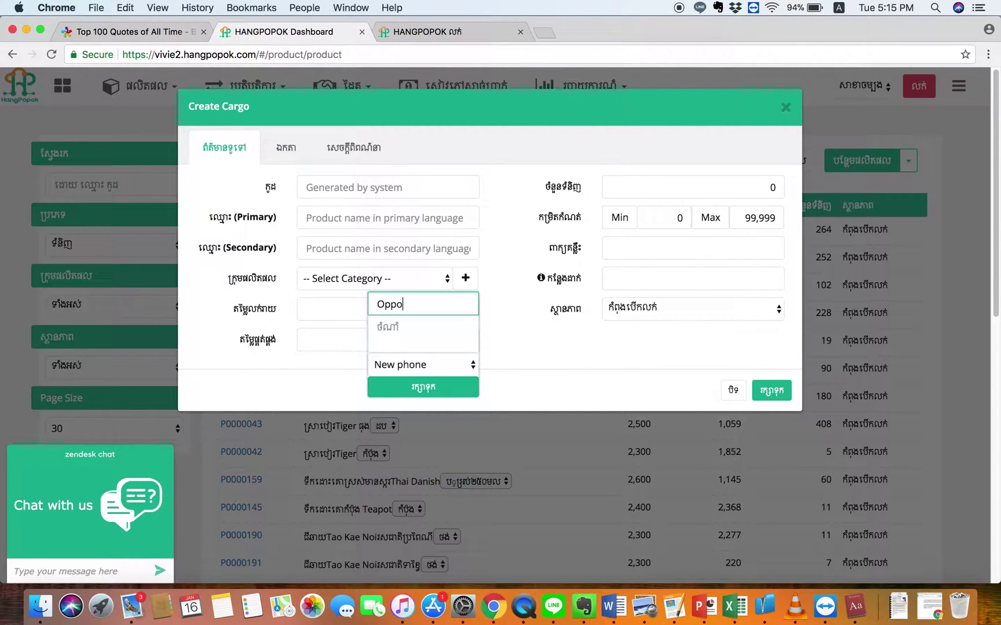
pyautogui.click(420, 387)
# Add a category named "Iphone" with "New phone" as its parent.
pyautogui.click(465, 278)
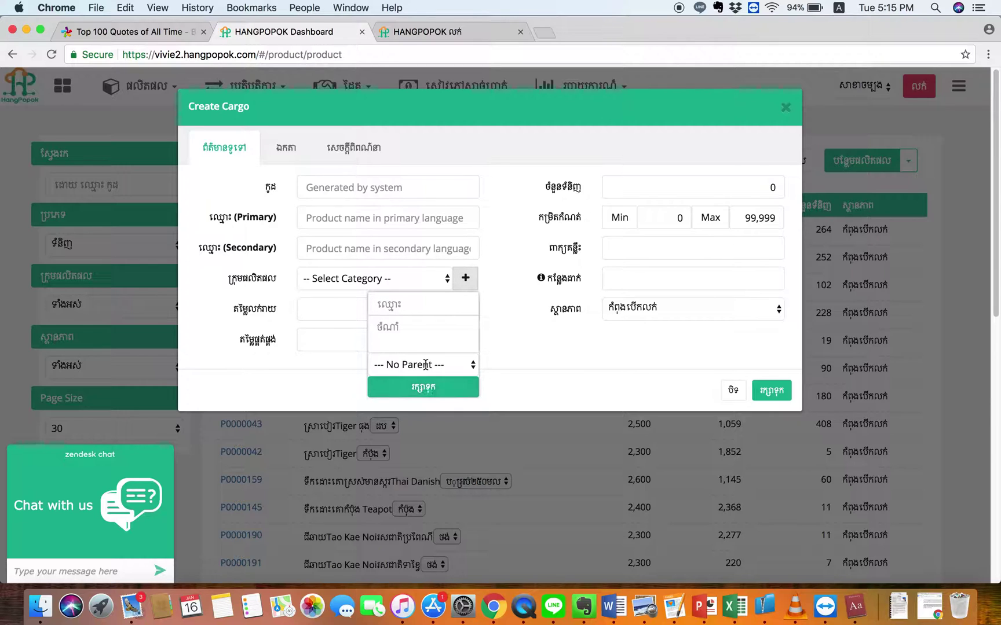
pyautogui.click(448, 365)
pyautogui.click(427, 484)
pyautogui.click(416, 303)
pyautogui.write('Iphone')
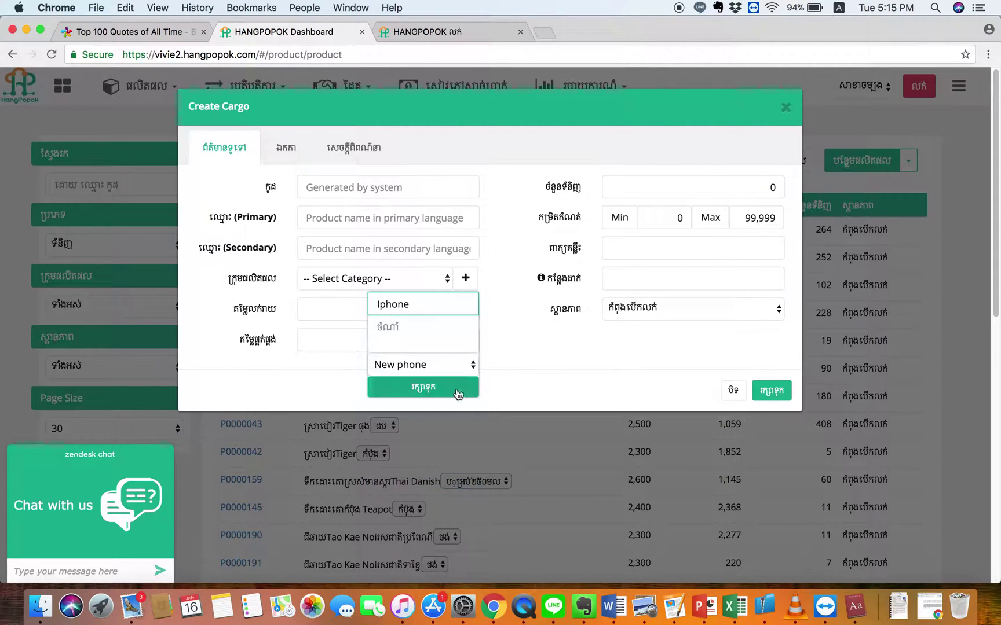
pyautogui.click(455, 393)
# Add a category named "Samsung" with "Used phone" as its parent.
pyautogui.click(466, 280)
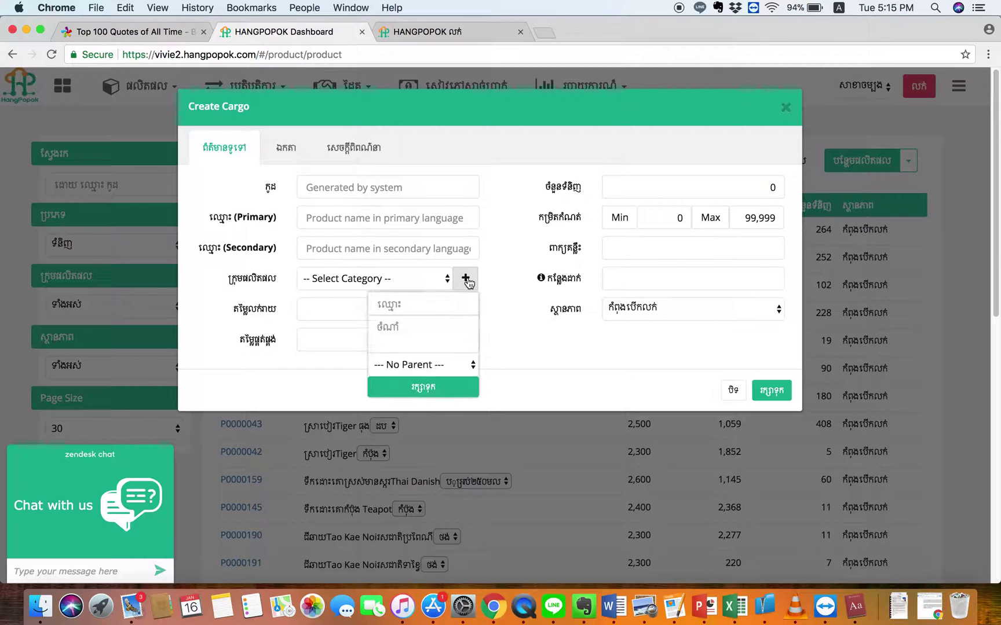
pyautogui.click(470, 365)
pyautogui.click(405, 497)
pyautogui.click(413, 305)
pyautogui.write('Samsung')
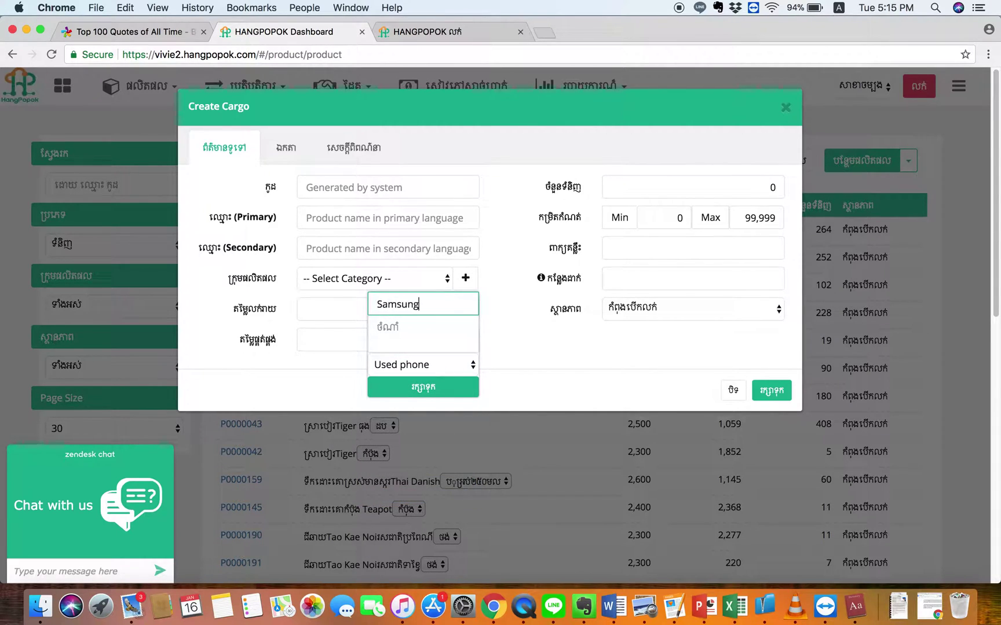
pyautogui.click(421, 385)
# Add a category named "oppo" with "Used phone" as its parent.
pyautogui.click(464, 278)
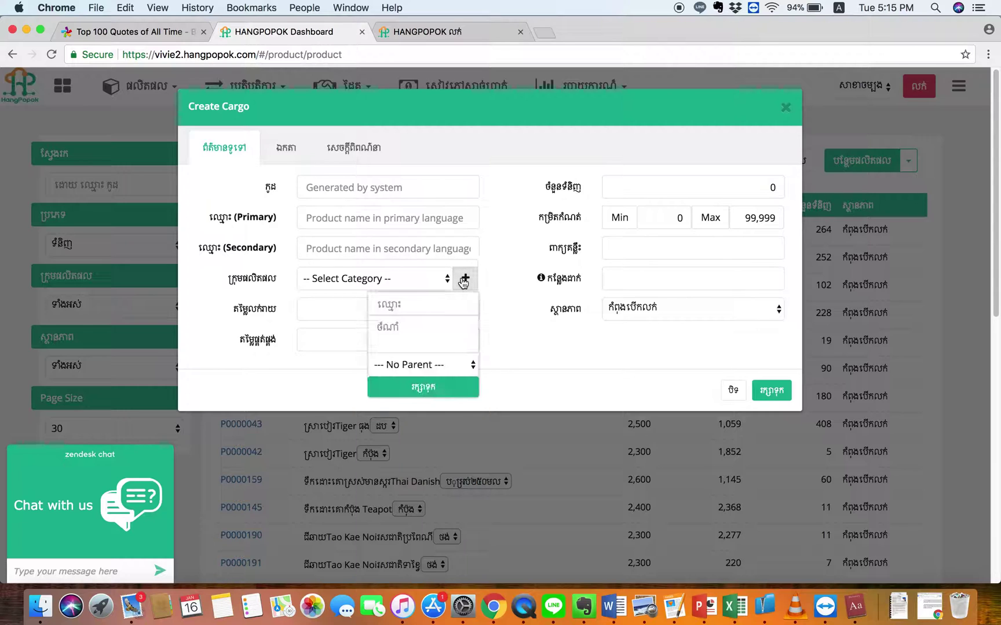
pyautogui.click(473, 366)
pyautogui.click(428, 497)
pyautogui.click(417, 305)
pyautogui.write('opp')
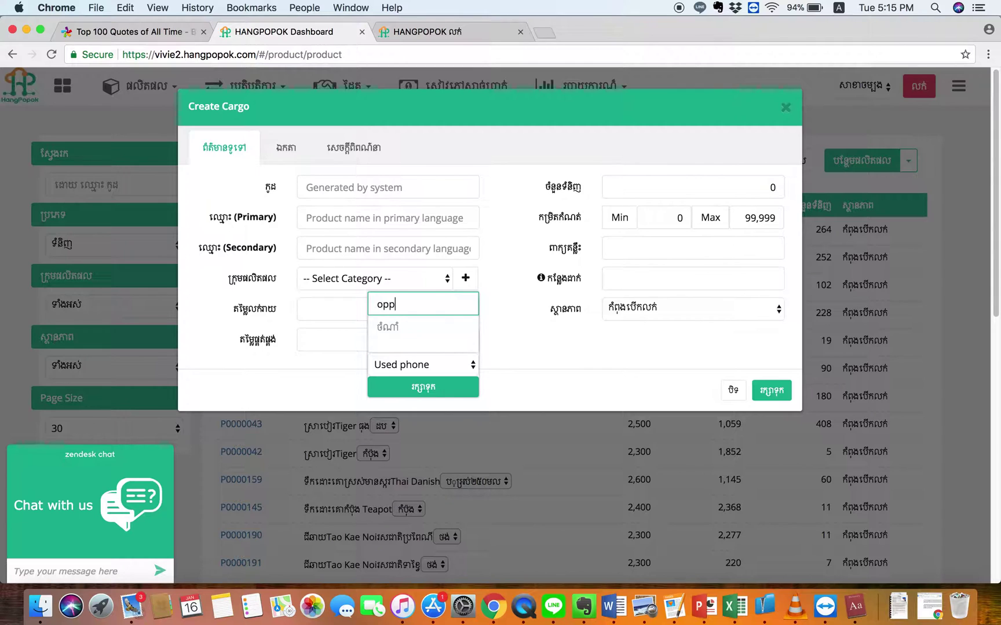
pyautogui.write('o')
pyautogui.click(447, 389)
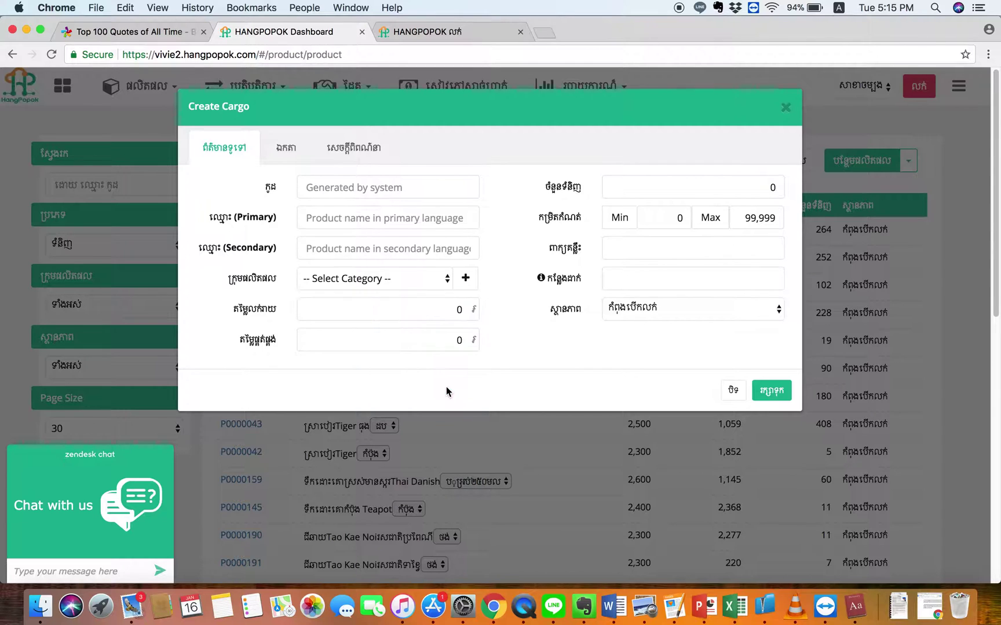
# Close the product form, reload the product list page, and open a fresh product form.
pyautogui.click(733, 390)
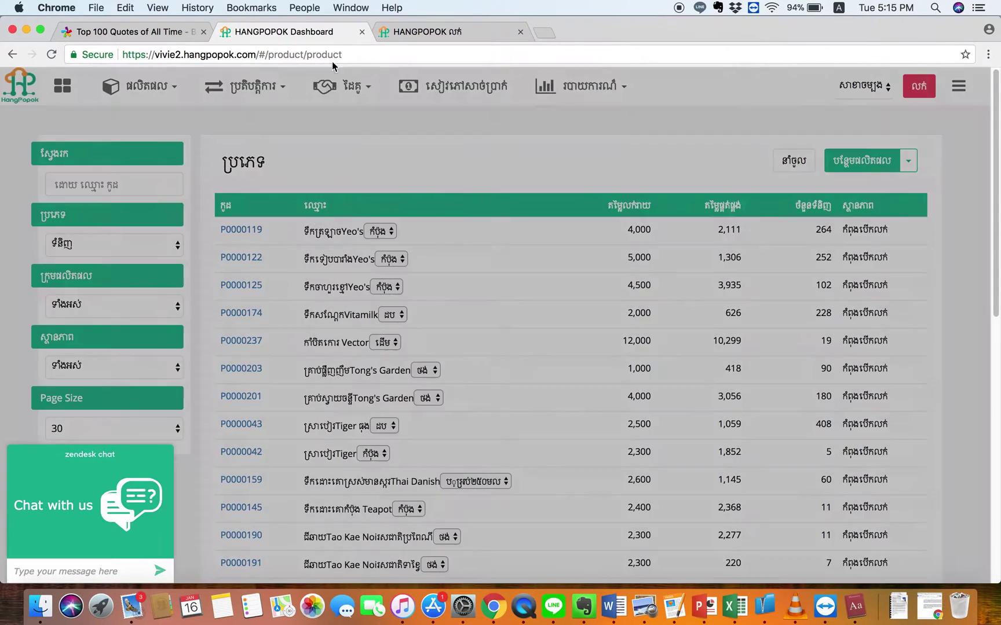
pyautogui.click(347, 56)
pyautogui.press('Return')
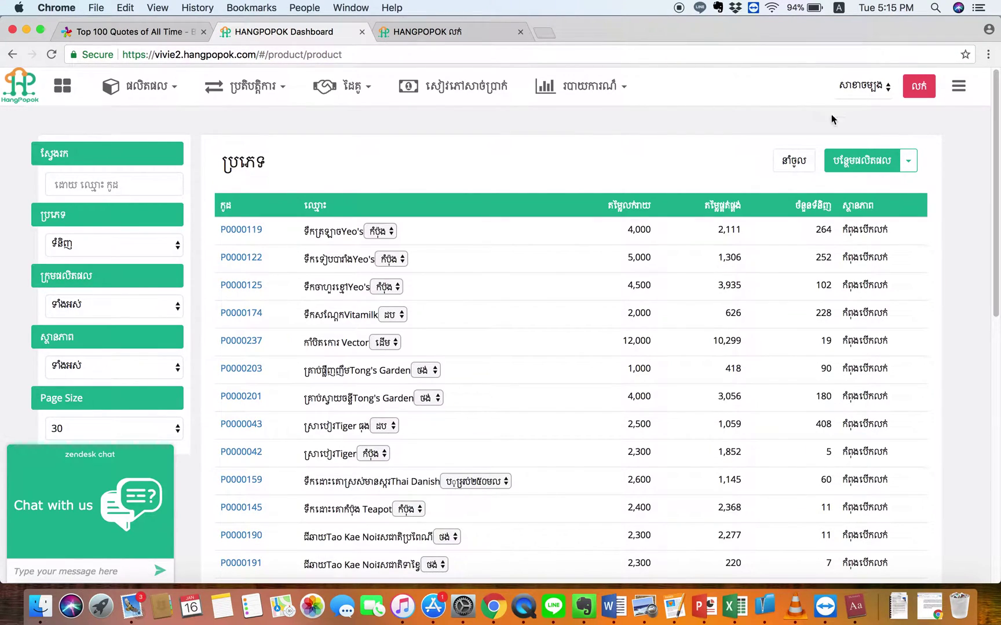
pyautogui.click(846, 164)
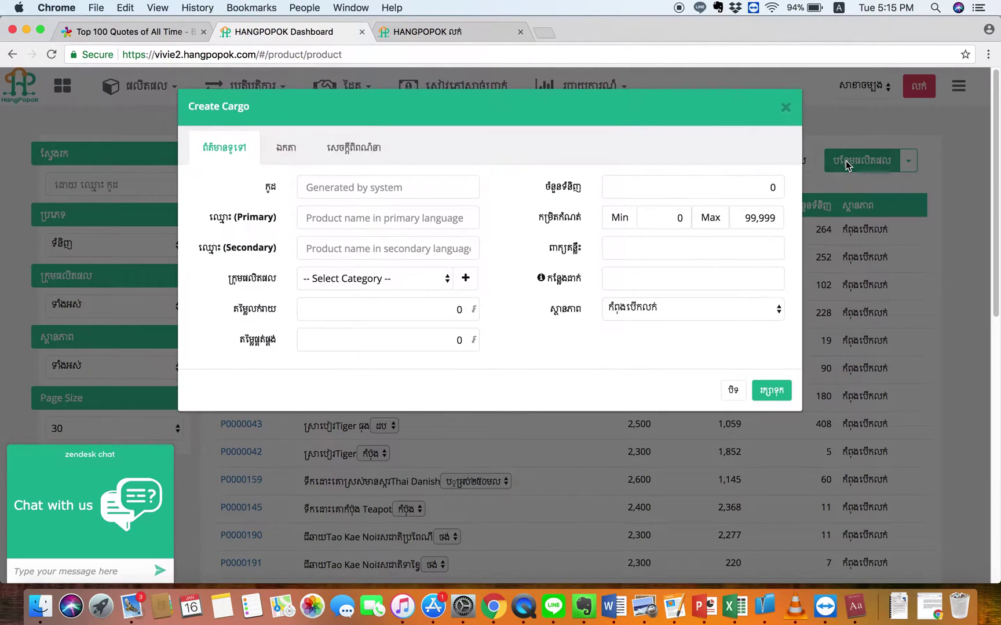
pyautogui.click(467, 281)
pyautogui.click(471, 364)
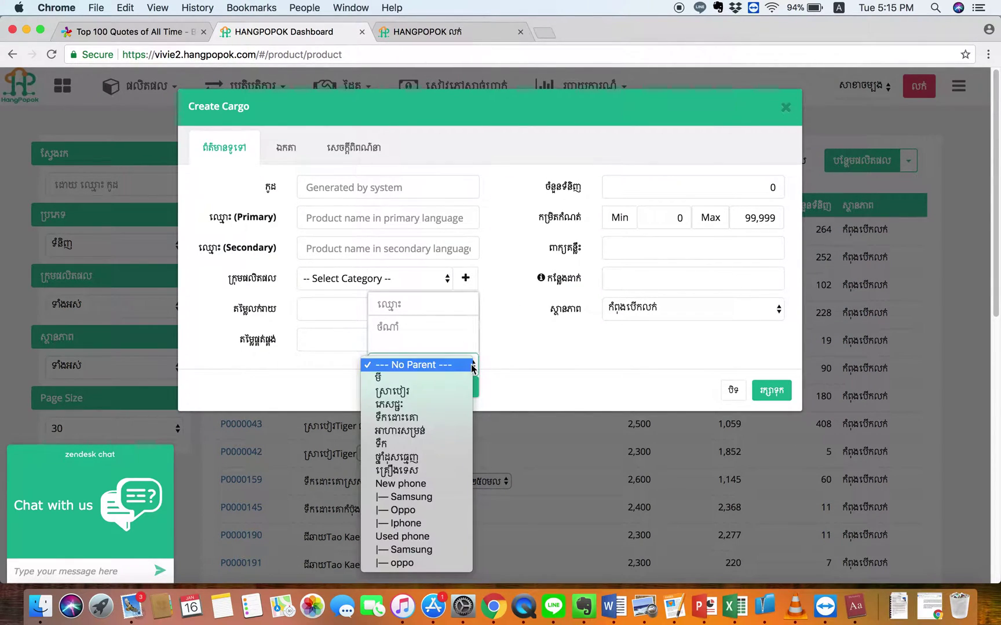
pyautogui.click(437, 500)
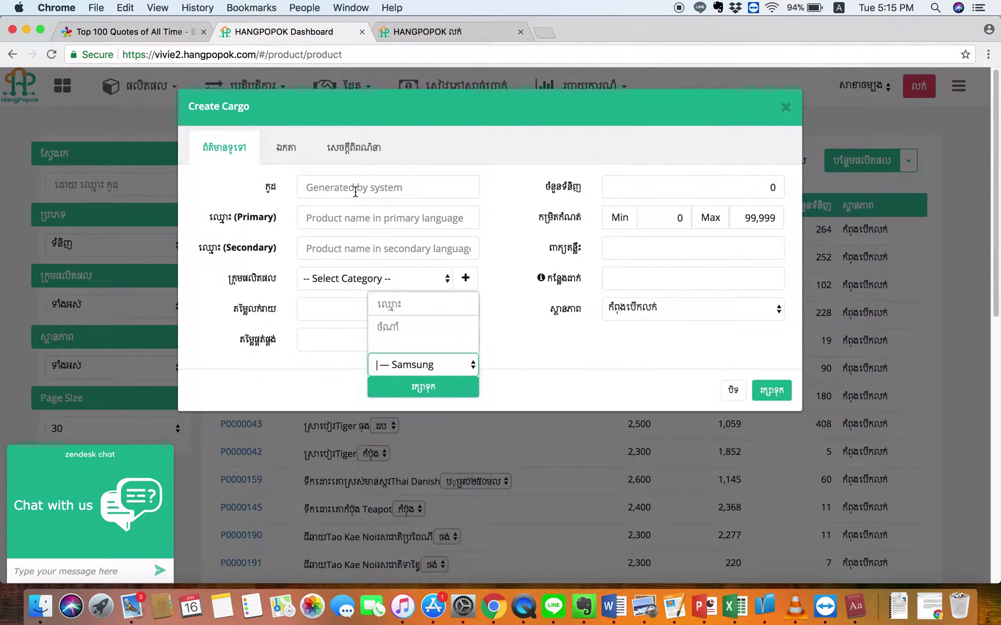
# Set the new product's primary name to "Galaxy S3" and its code to 56789.
pyautogui.click(325, 218)
pyautogui.write('Galaxy S3')
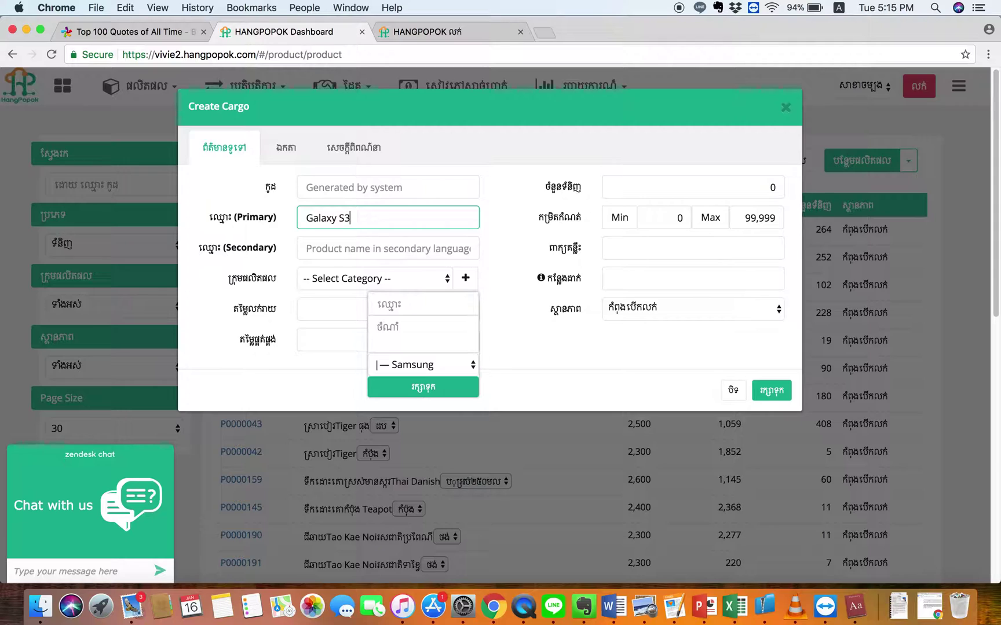
pyautogui.click(324, 188)
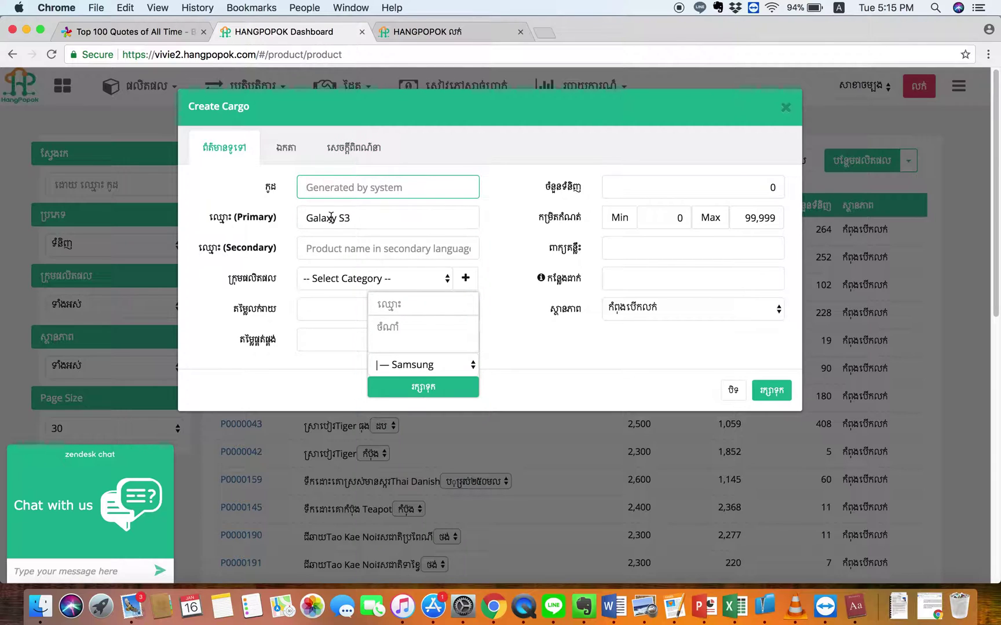
pyautogui.write('56789')
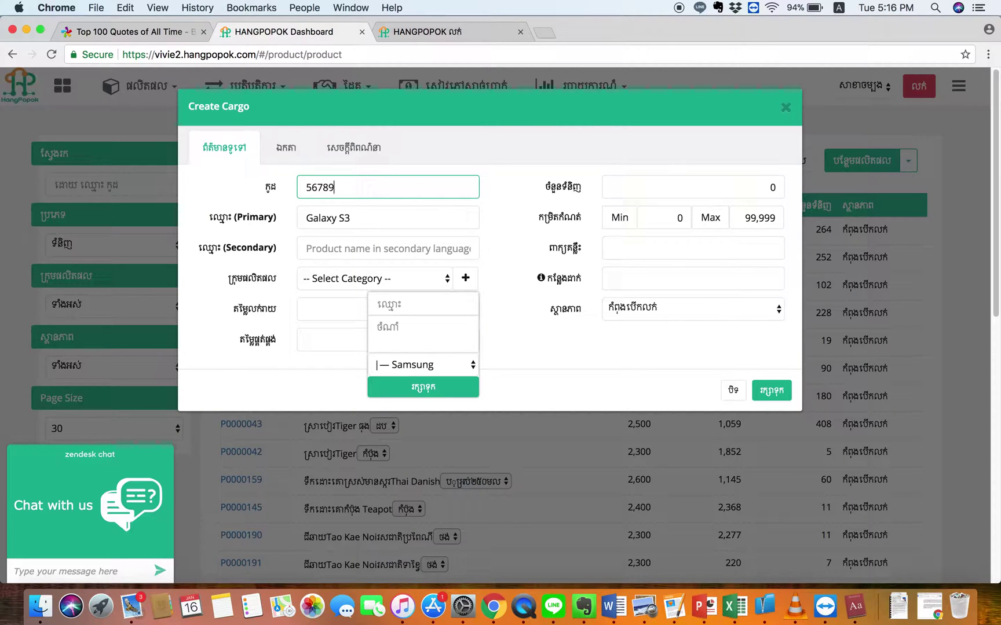
# Assign the Galaxy S3 product to the Samsung category under "New phone".
pyautogui.click(447, 280)
pyautogui.click(446, 281)
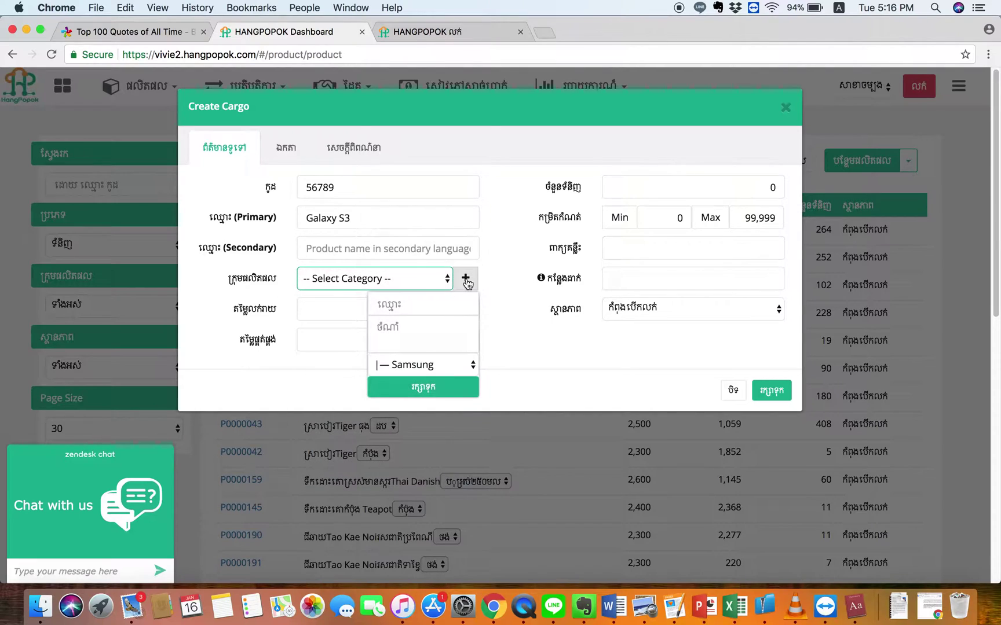
pyautogui.click(449, 280)
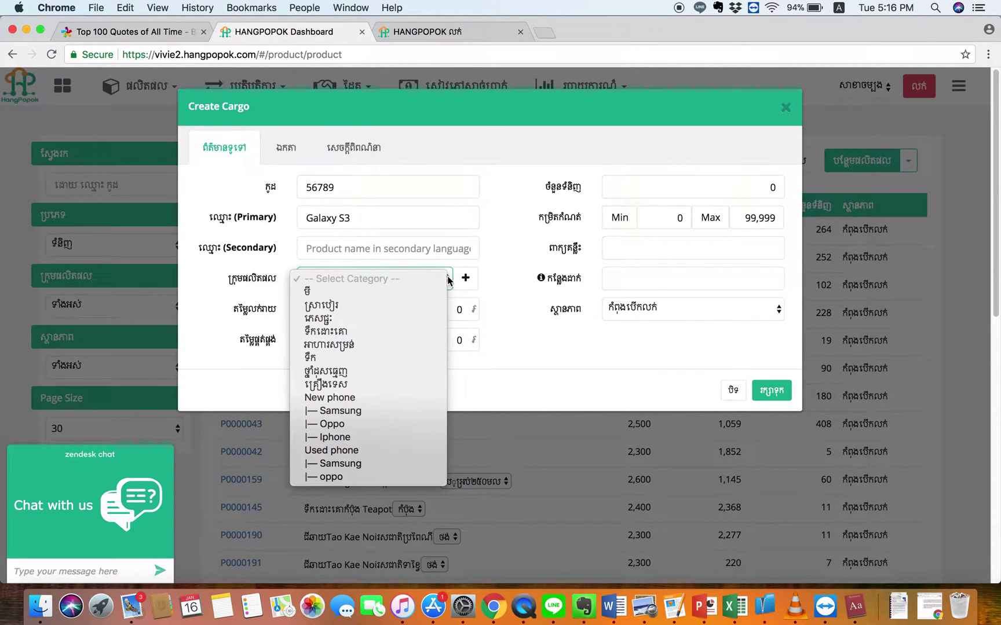
pyautogui.click(334, 412)
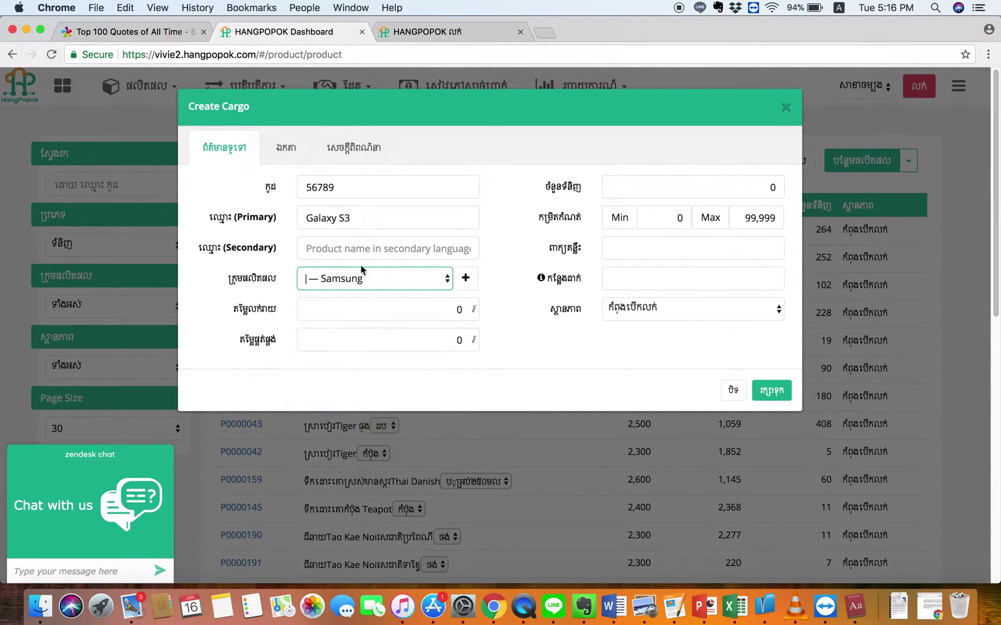
# Set the Galaxy S3's retail price to 350 and its supply price to 300.
pyautogui.click(332, 305)
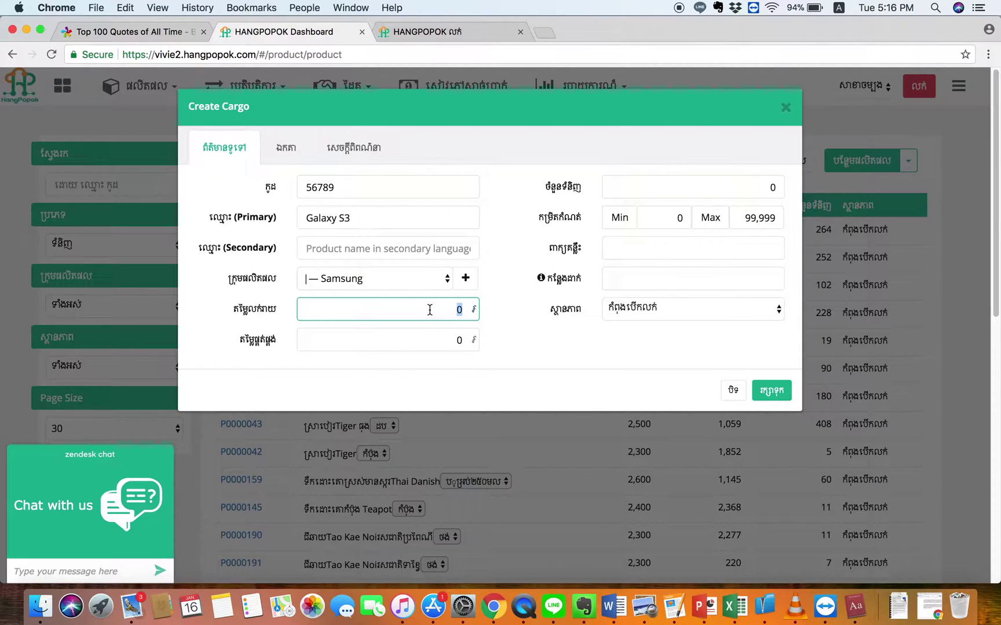
pyautogui.click(464, 333)
pyautogui.write('300')
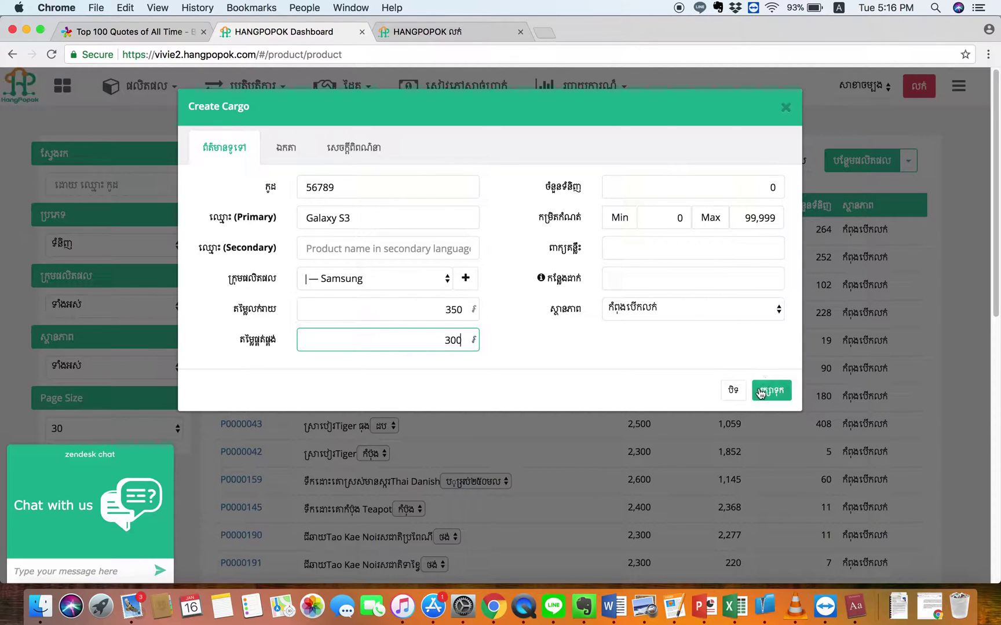
# Set the Galaxy S3's stock quantity to 2 and save the product.
pyautogui.click(768, 186)
pyautogui.write('2')
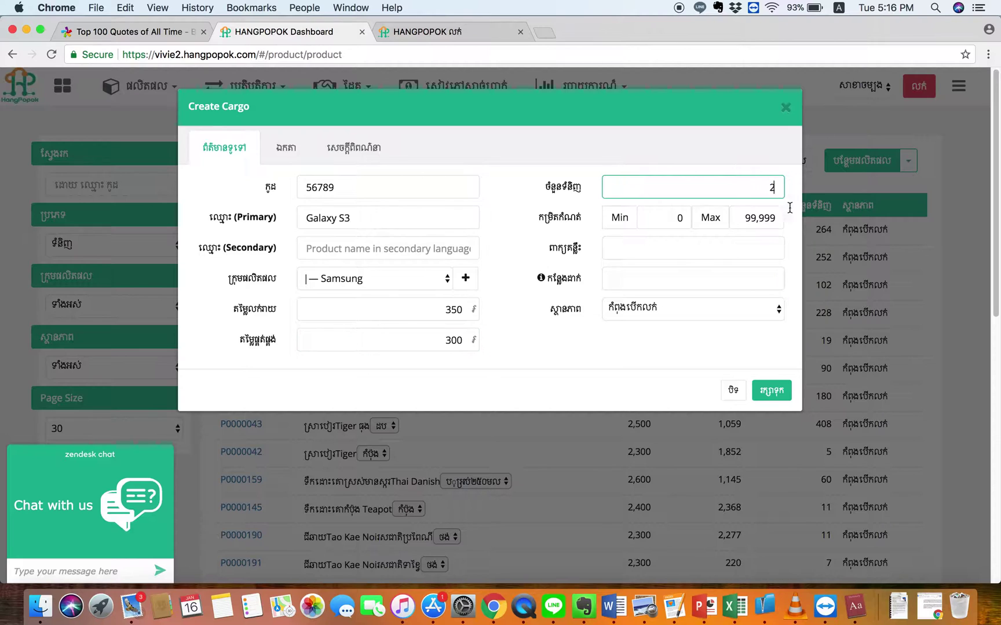
pyautogui.click(771, 392)
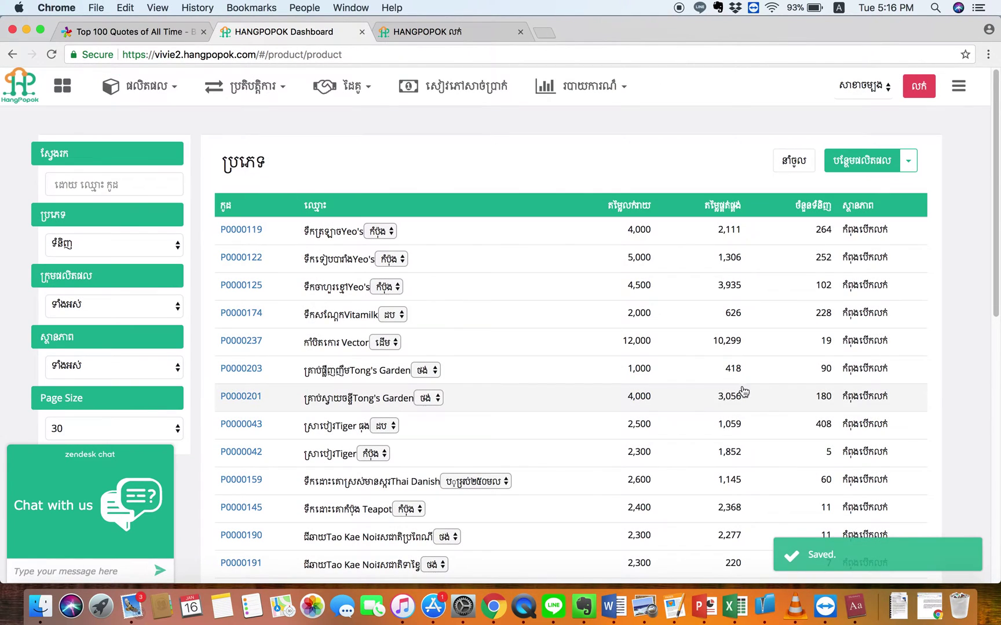
# Start a new product in the Oppo category under "New phone" with code 7687 and primary name "Oppo F5".
pyautogui.click(848, 163)
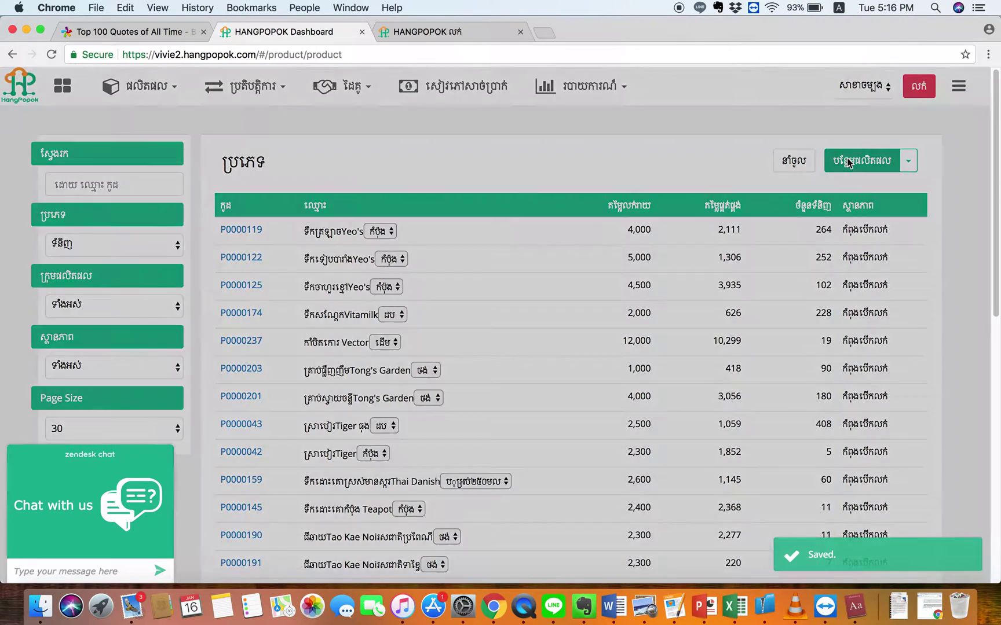
pyautogui.click(446, 281)
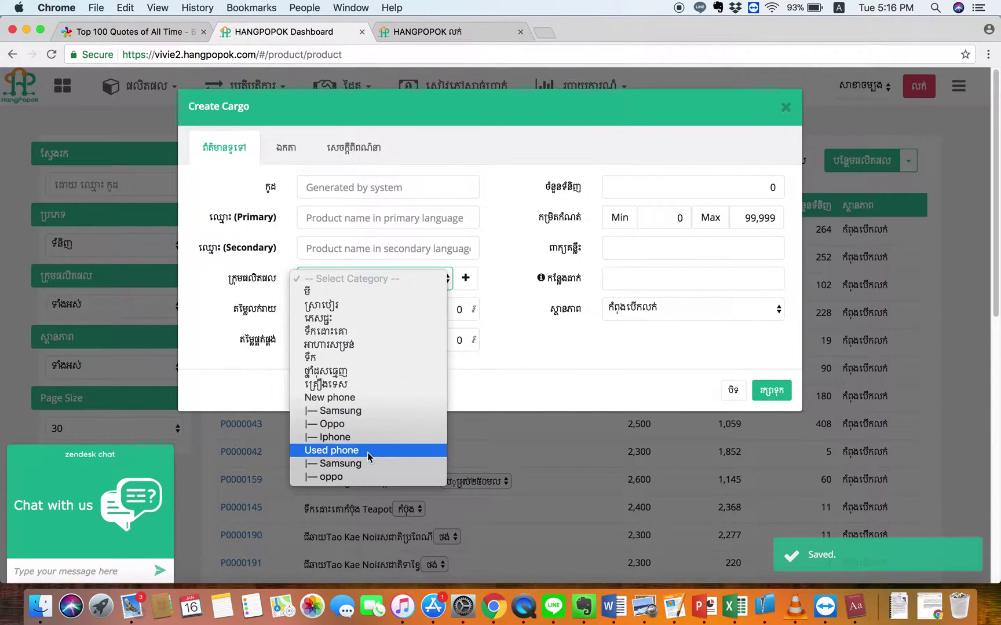
pyautogui.click(362, 428)
pyautogui.click(346, 191)
pyautogui.write('7687')
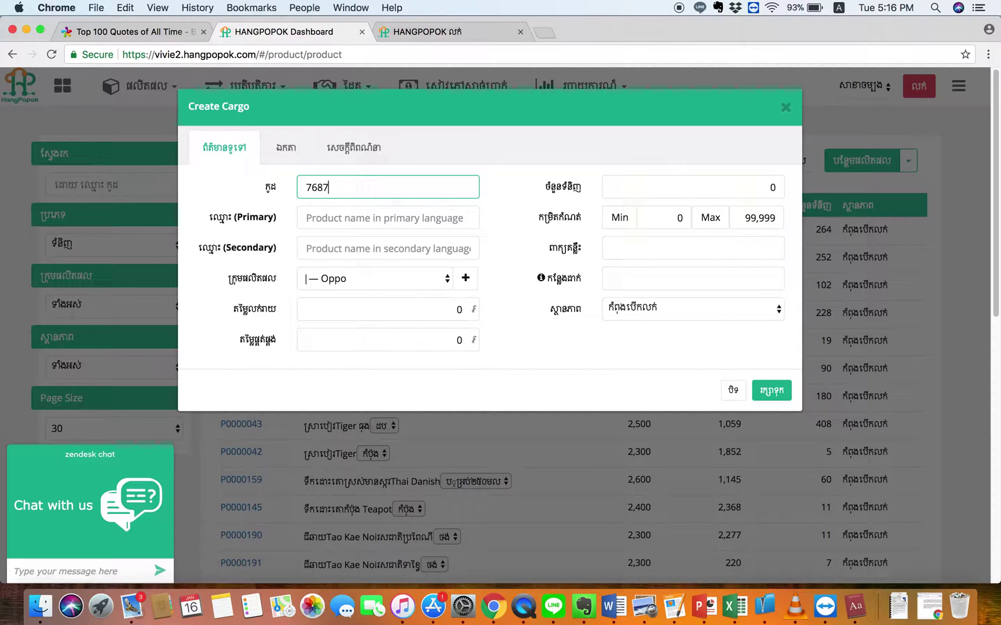
pyautogui.click(326, 224)
pyautogui.write('Oppo F5')
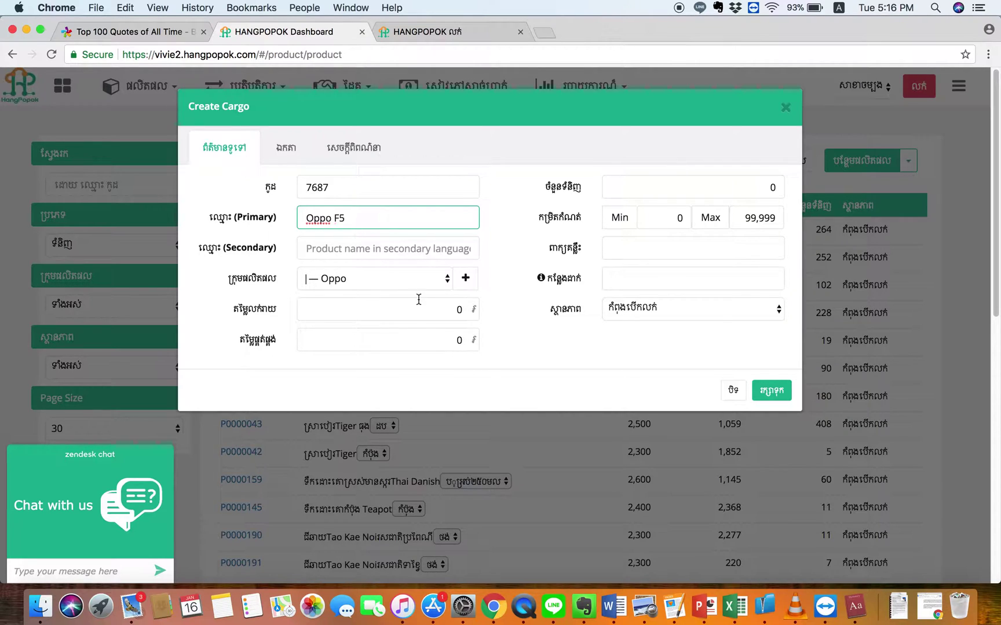
# Set the Oppo F5's retail price to 450, supply price to 400 and stock quantity to 2, and save the product.
pyautogui.click(465, 303)
pyautogui.write('45')
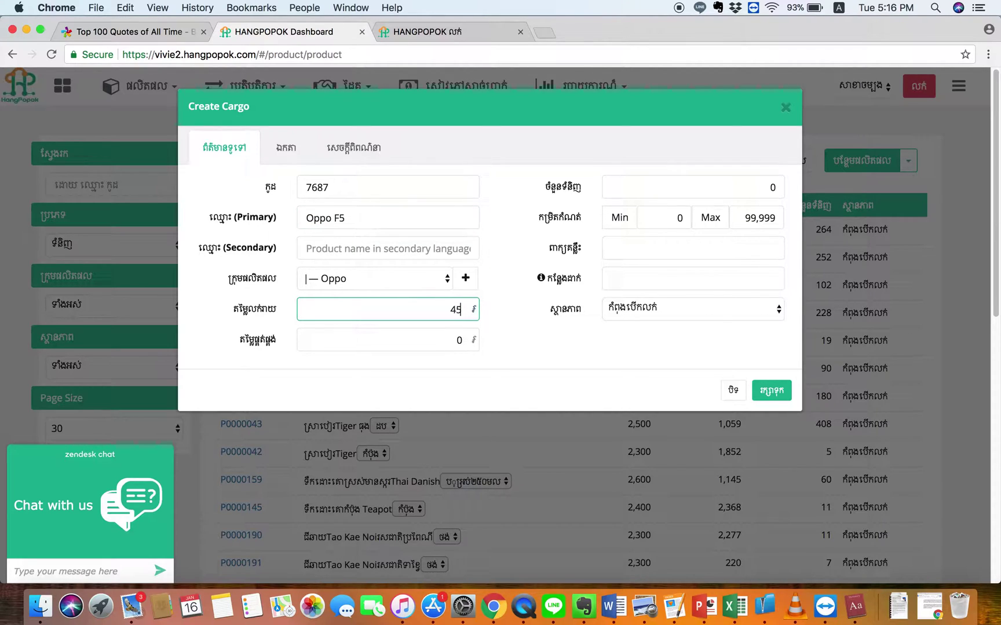
pyautogui.click(460, 340)
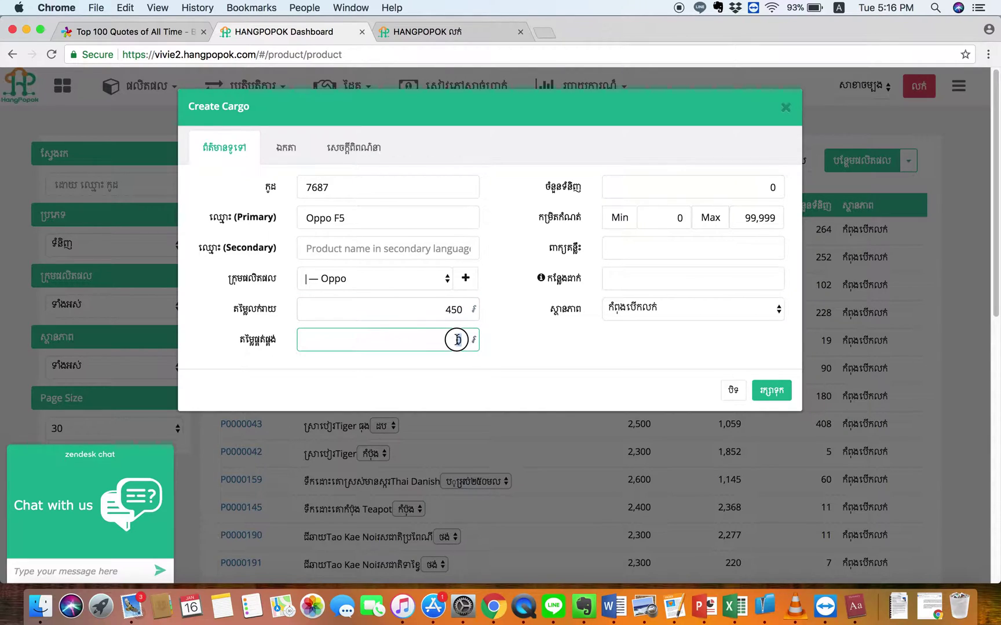
pyautogui.write('400')
pyautogui.click(779, 185)
pyautogui.write('2')
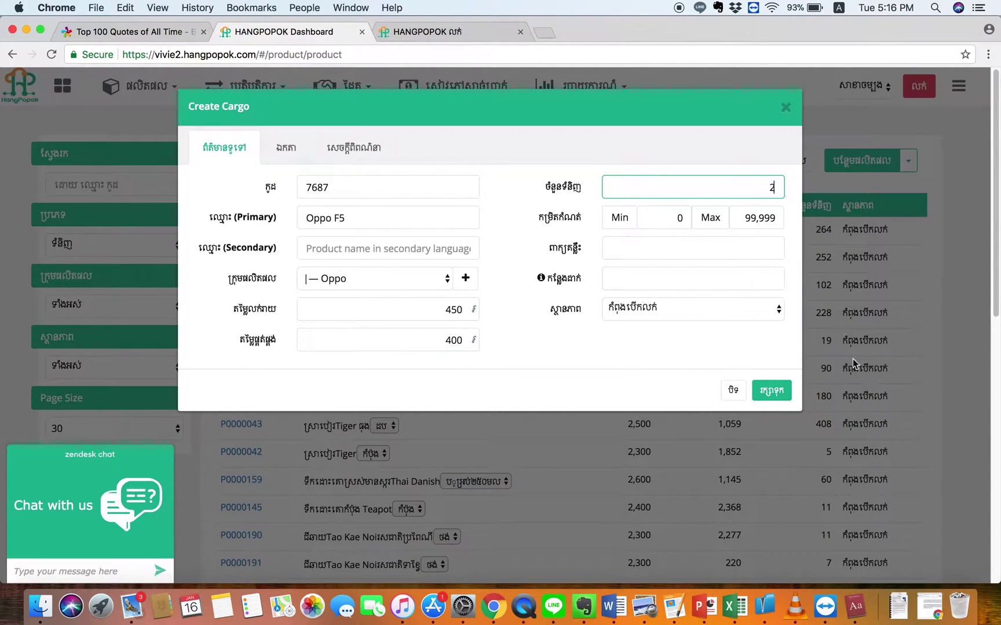
pyautogui.click(777, 393)
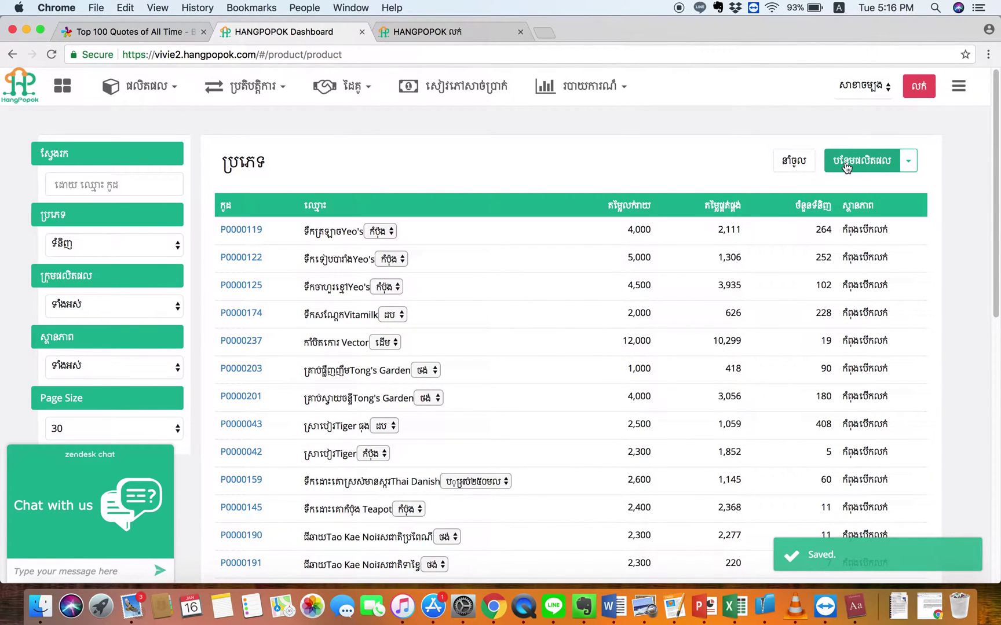
# Start a new product in the Samsung category under "Used phone" with primary name "Note 3" and code 7879.
pyautogui.click(845, 166)
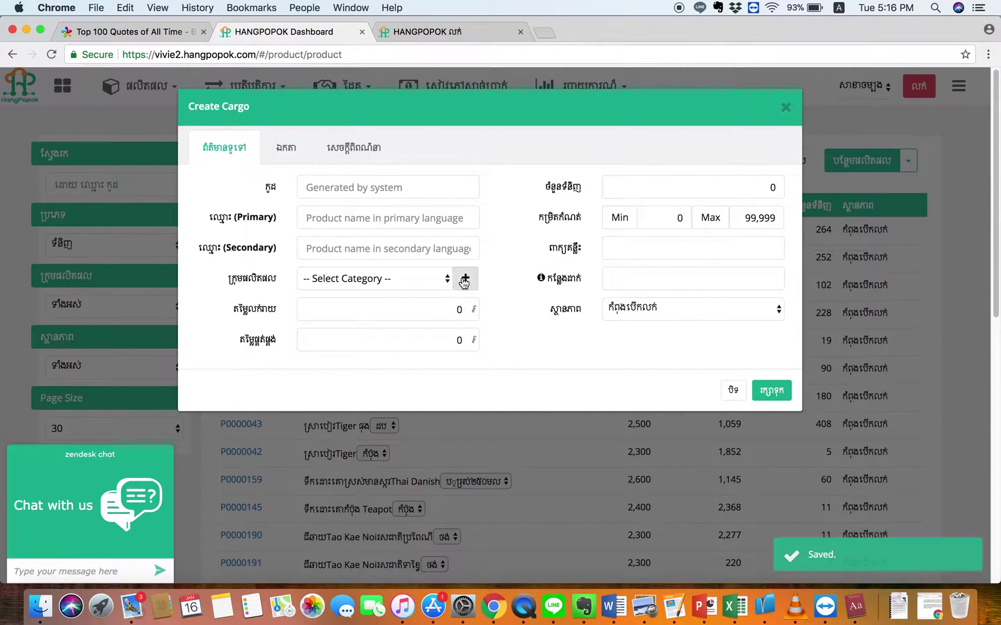
pyautogui.click(464, 279)
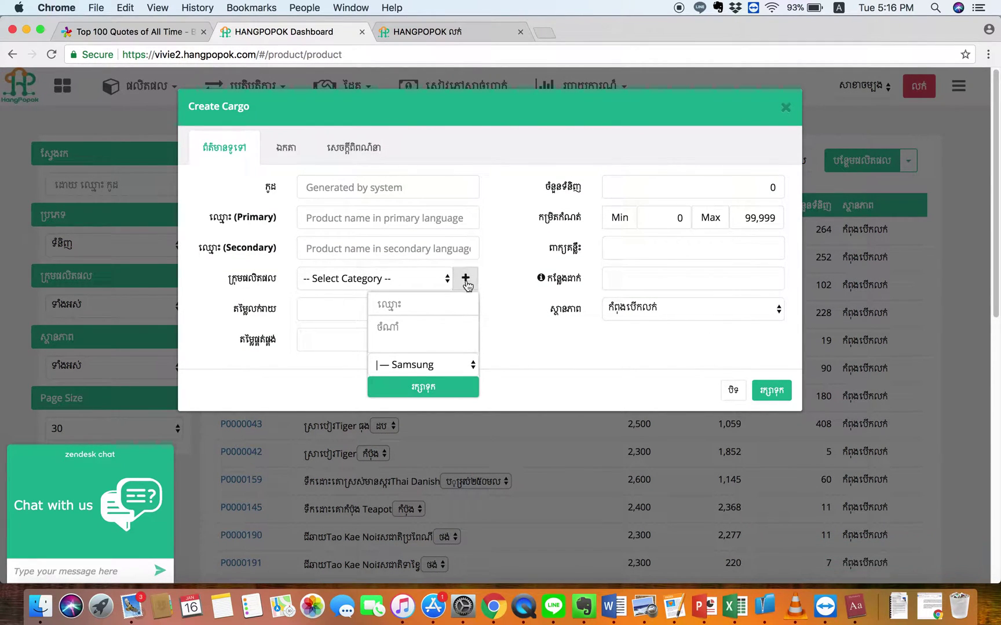
pyautogui.click(465, 278)
pyautogui.click(447, 278)
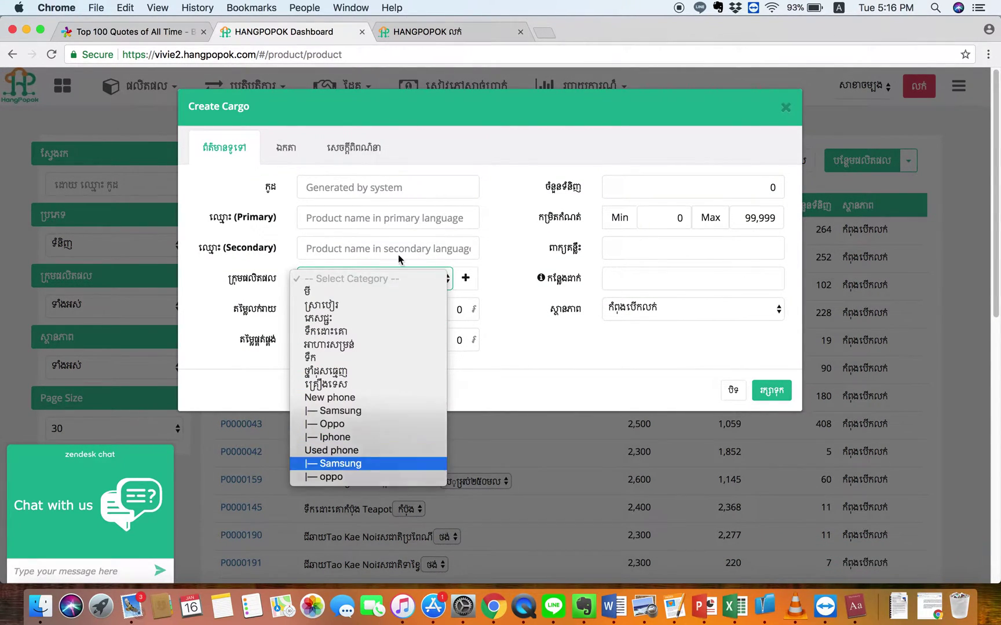
pyautogui.press('Return')
pyautogui.click(368, 217)
pyautogui.write('Note 3')
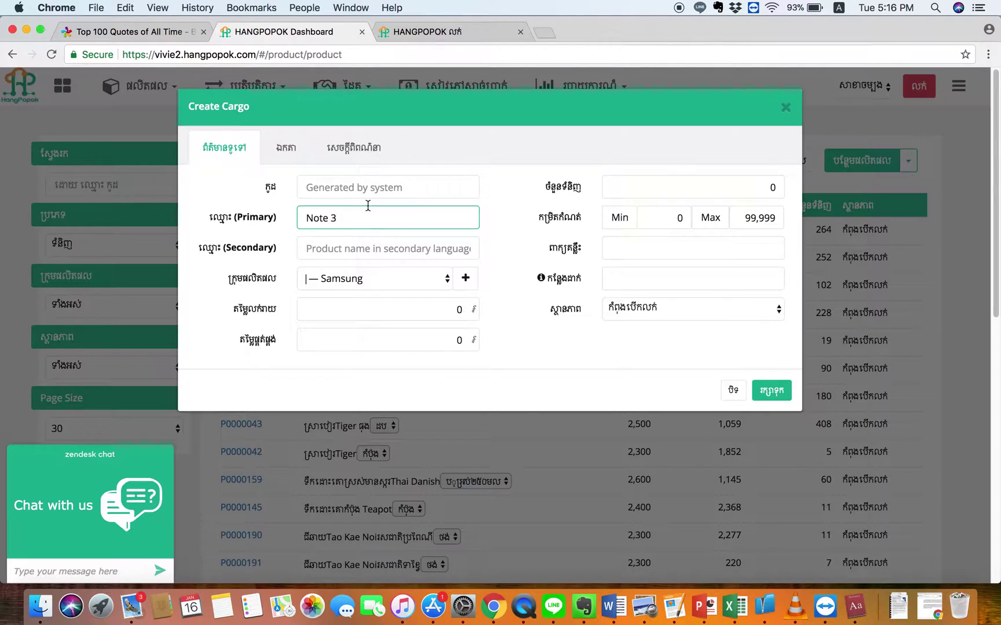
pyautogui.click(357, 187)
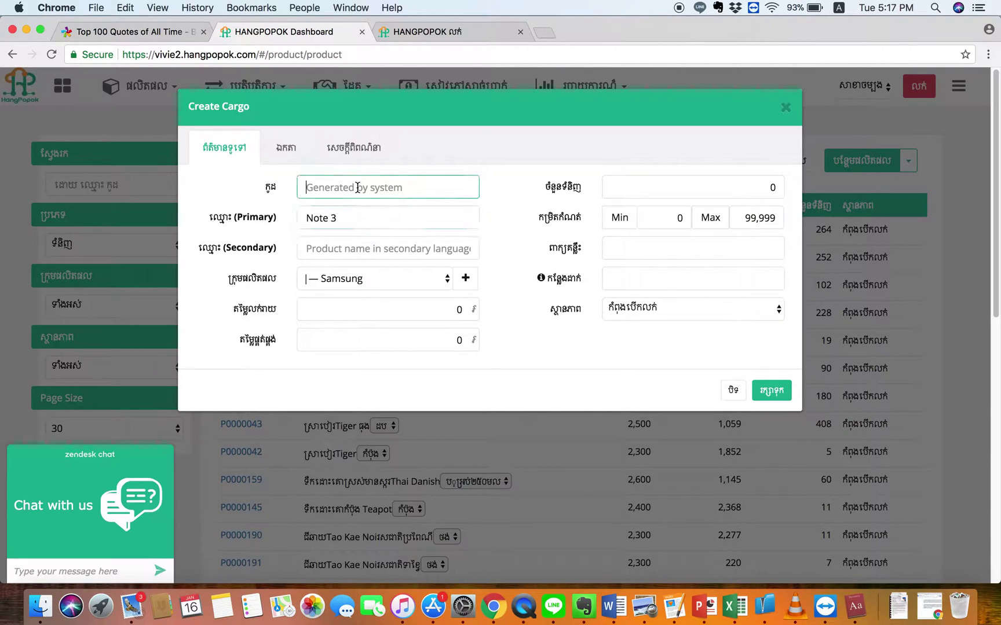
pyautogui.write('7879')
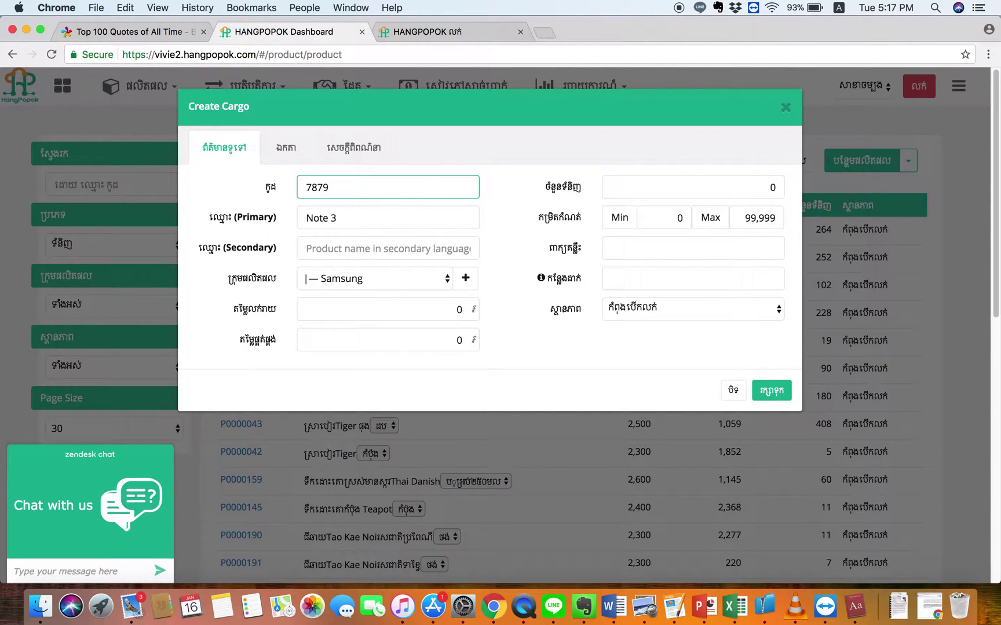
# Set the Note 3's retail price to 370, supply price to 320 and stock quantity to 2, and save the product.
pyautogui.click(452, 313)
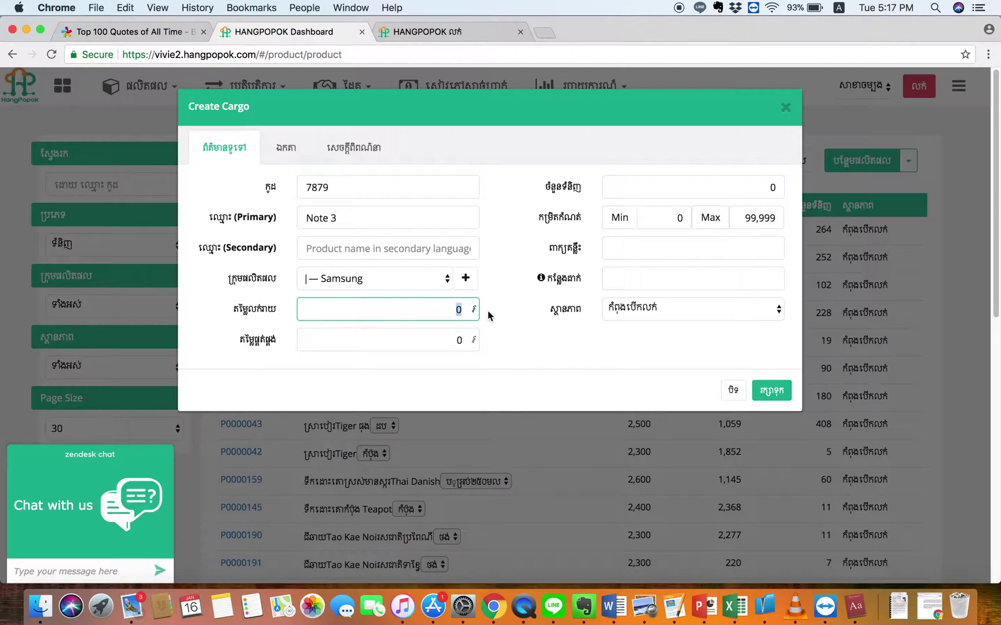
pyautogui.write('370')
pyautogui.click(463, 341)
pyautogui.write('3')
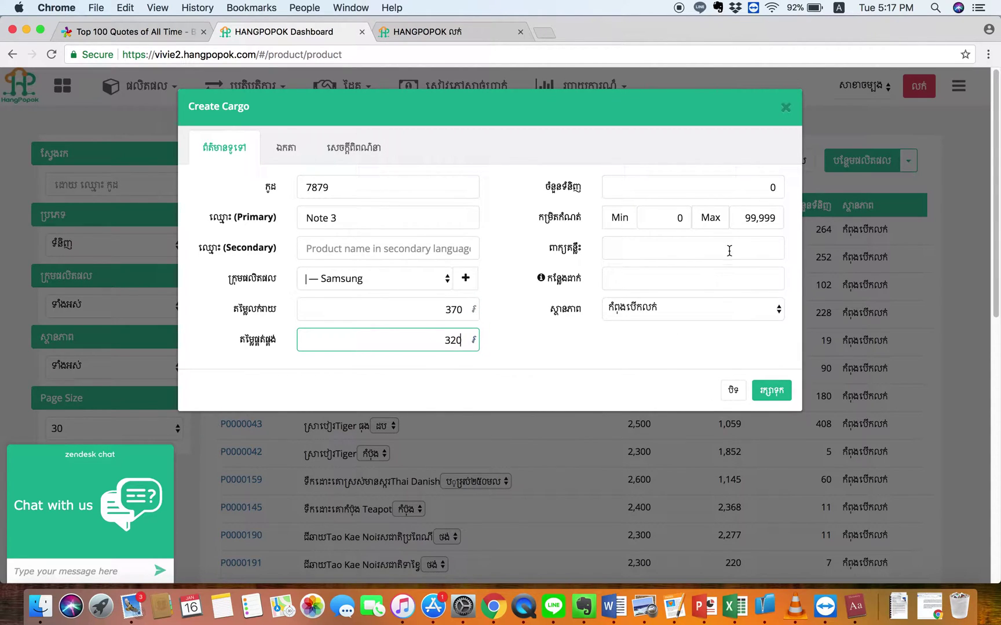
pyautogui.click(769, 187)
pyautogui.write('2')
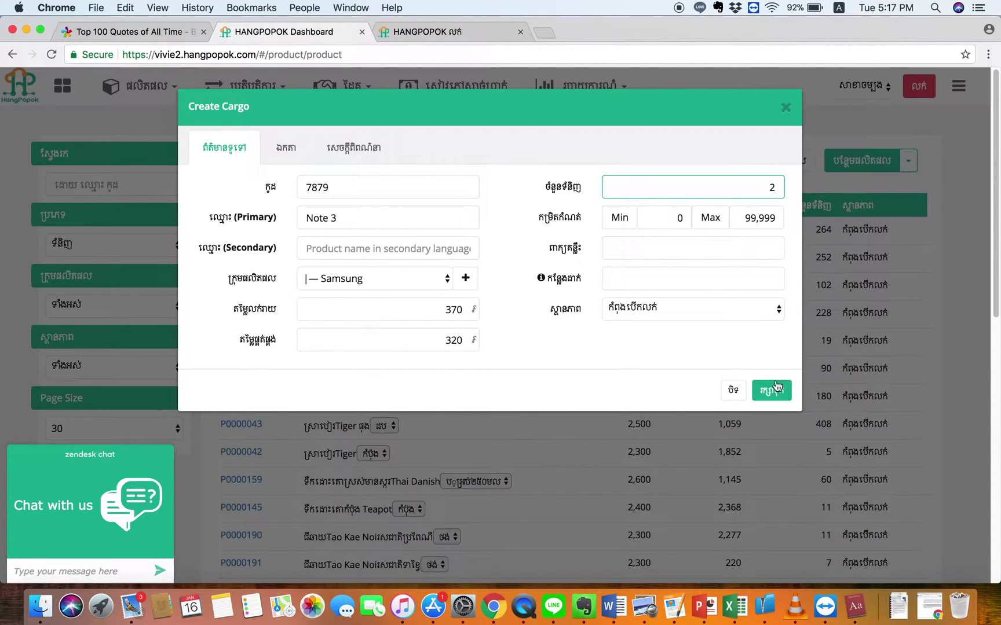
pyautogui.click(771, 390)
# Open the sales page and show its product category tiles, with the support chat minimized.
pyautogui.click(918, 85)
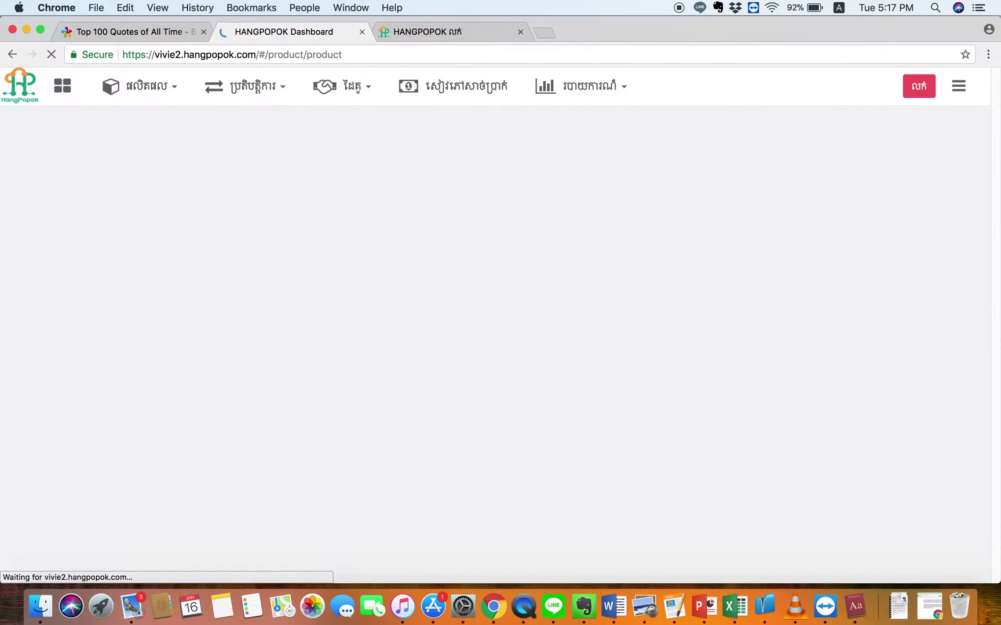
pyautogui.click(923, 80)
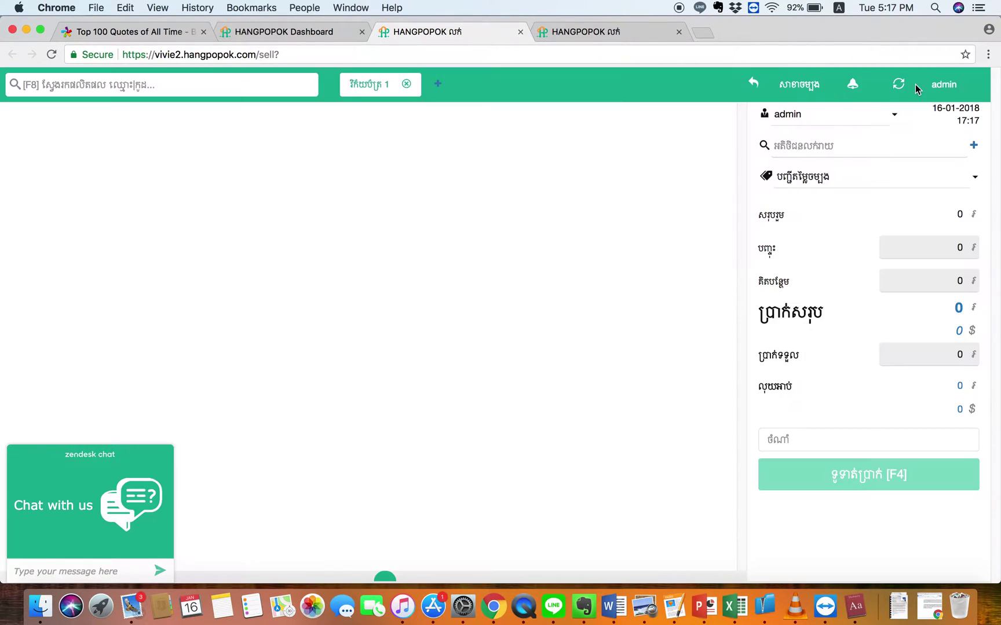
pyautogui.click(385, 578)
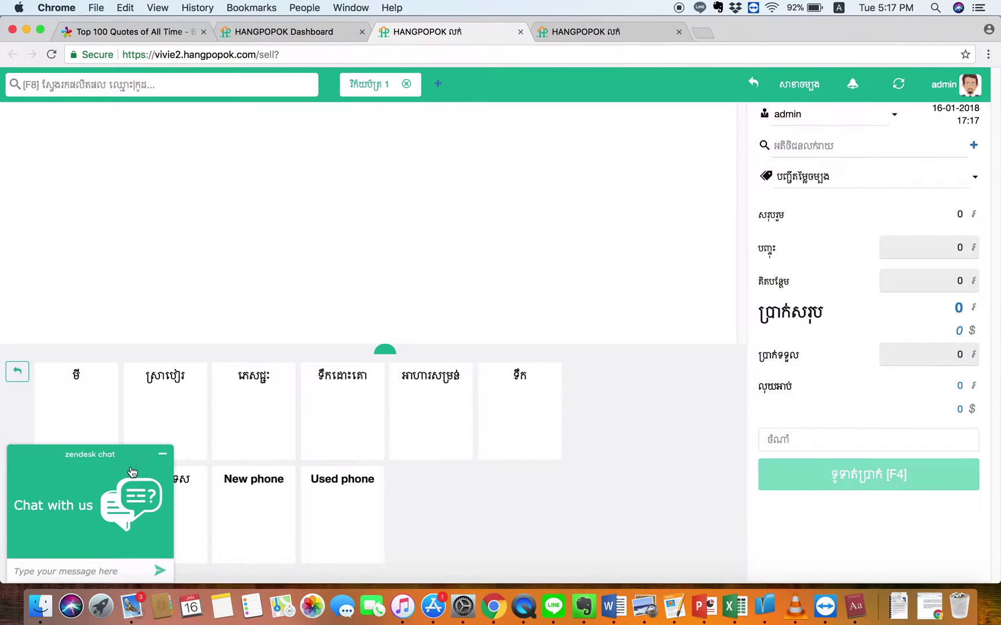
pyautogui.click(161, 451)
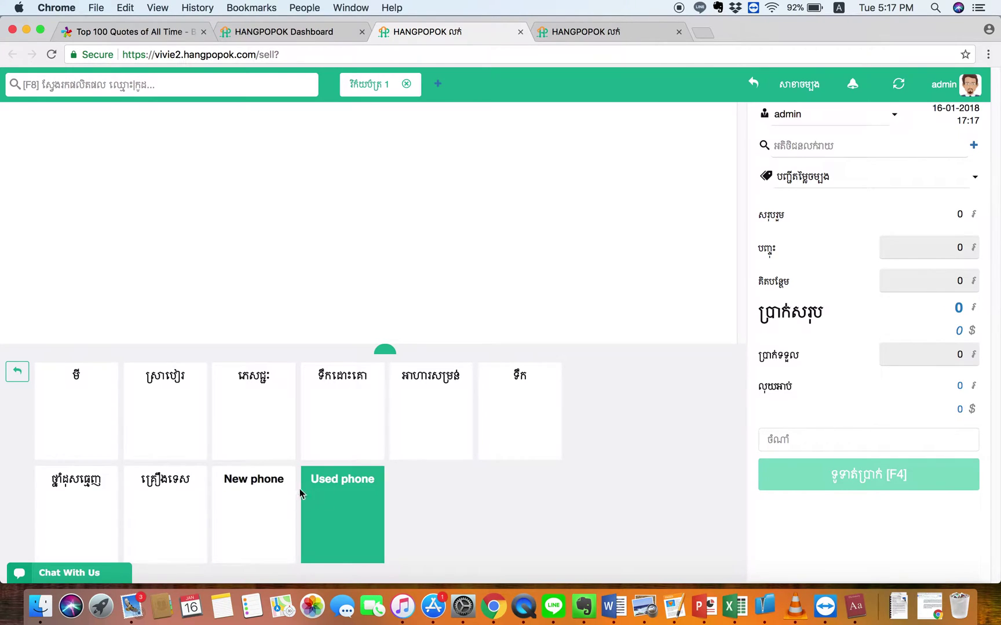
# Add the Galaxy S3 and the Oppo F5 from the Samsung and Oppo categories under "New phone" to the invoice.
pyautogui.click(251, 498)
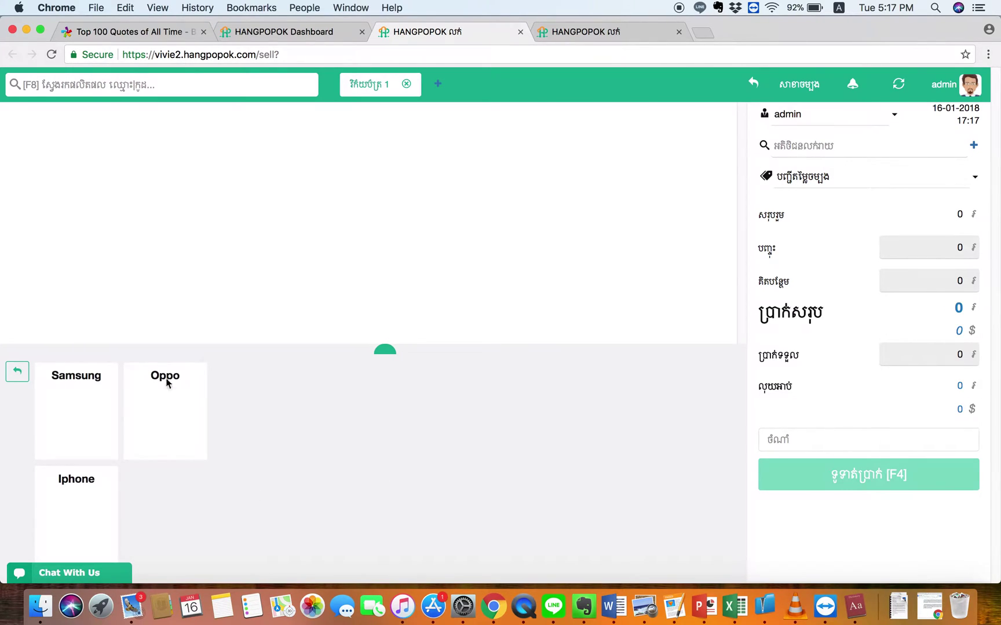
pyautogui.click(90, 405)
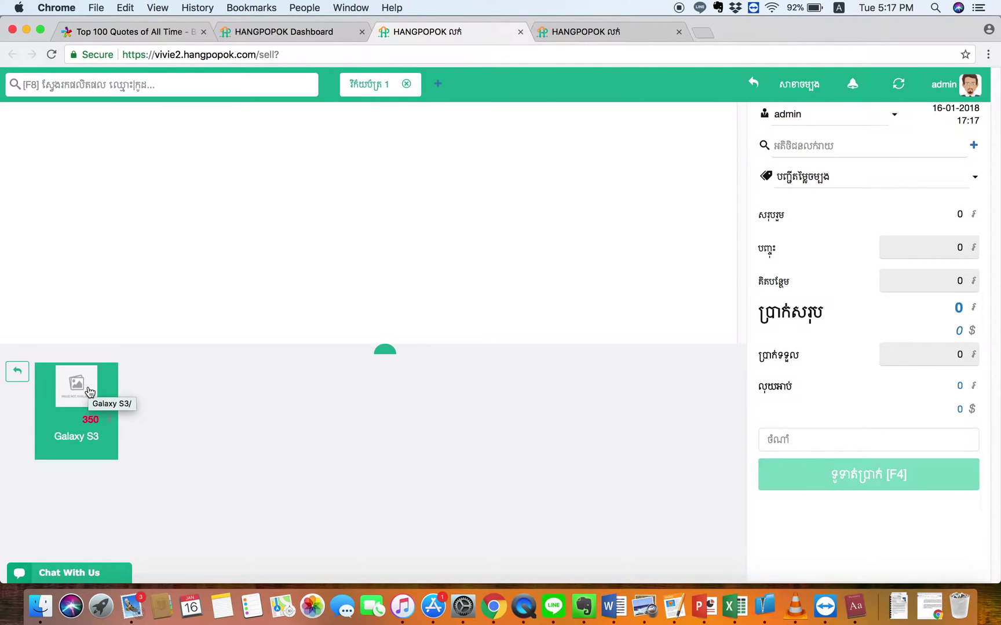
pyautogui.click(91, 393)
pyautogui.click(17, 372)
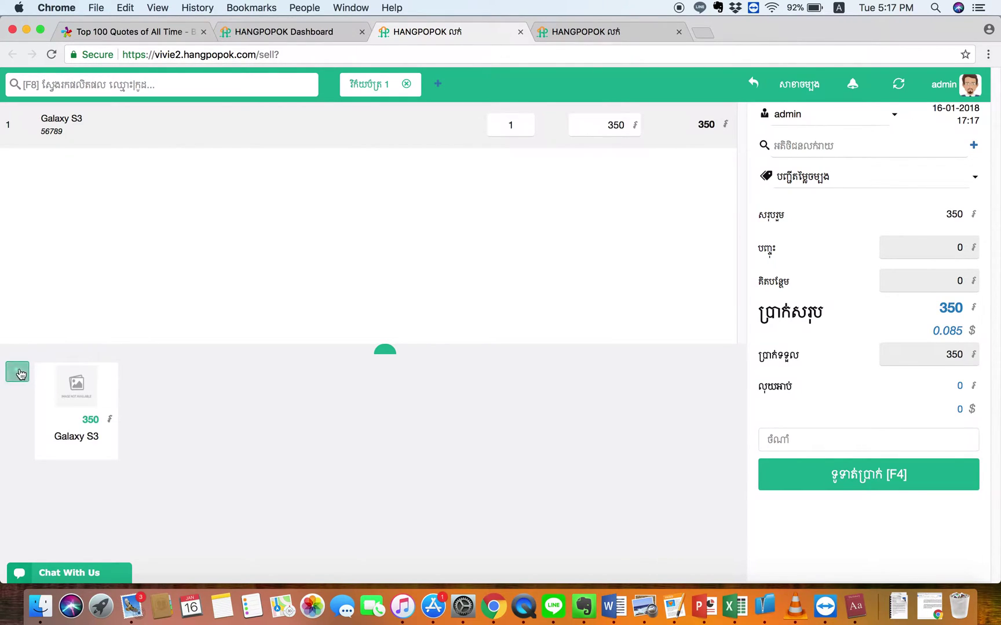
pyautogui.click(152, 384)
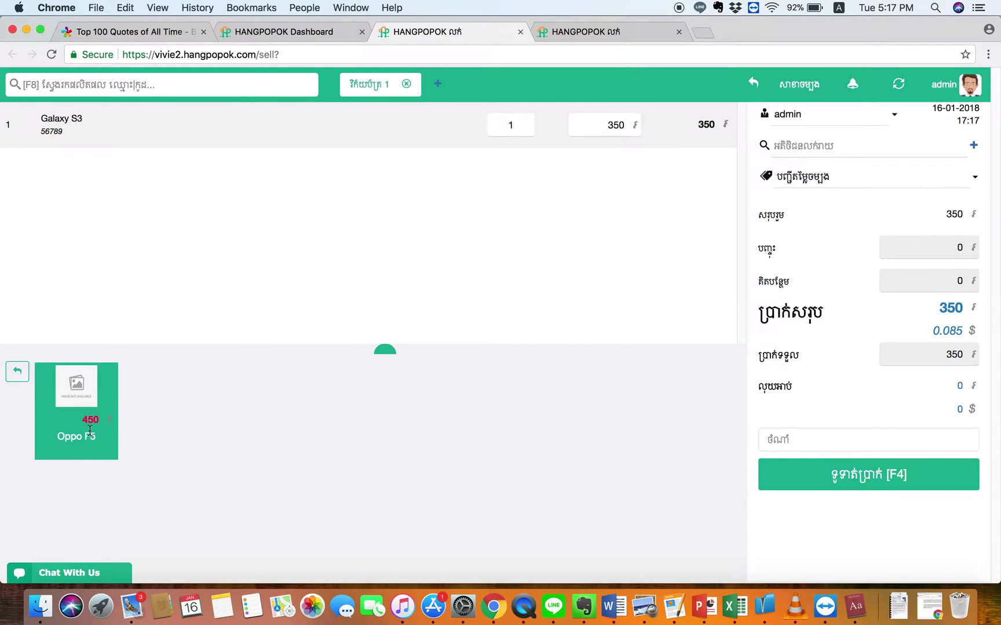
pyautogui.click(75, 399)
# Add the Note 3 from the Samsung category under "Used phone" to the invoice.
pyautogui.click(25, 375)
pyautogui.click(25, 375)
pyautogui.click(342, 495)
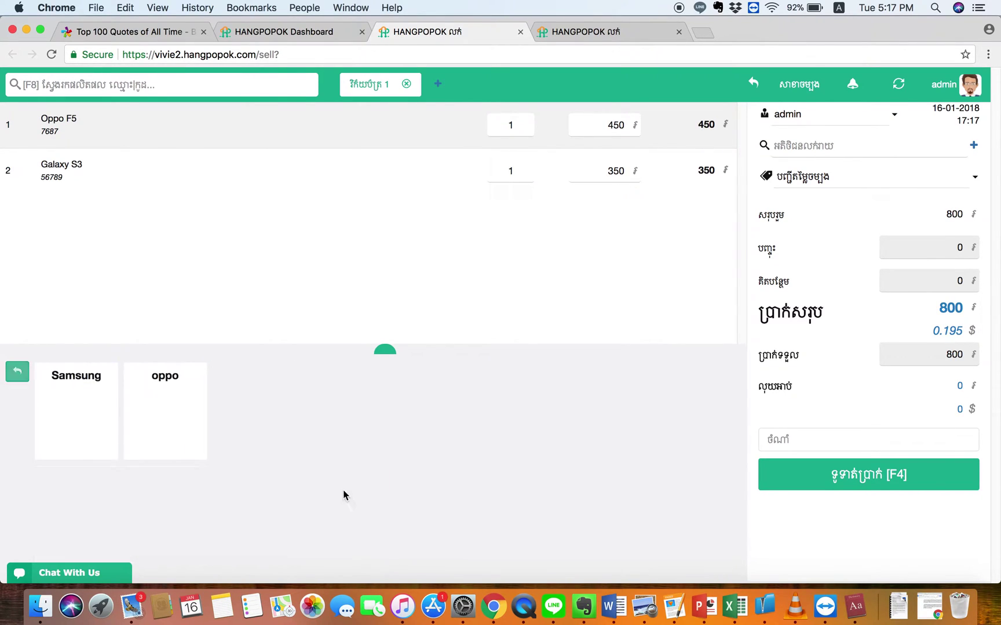
pyautogui.click(115, 413)
pyautogui.click(80, 393)
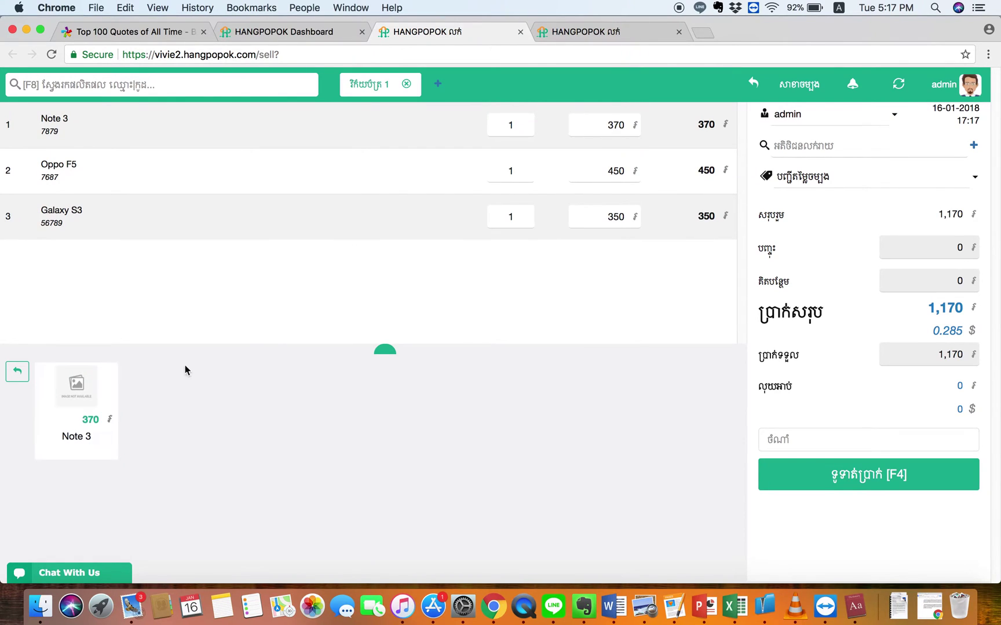
# Complete the payment for the three-phone invoice and dismiss the receipt's print preview without printing.
pyautogui.click(808, 474)
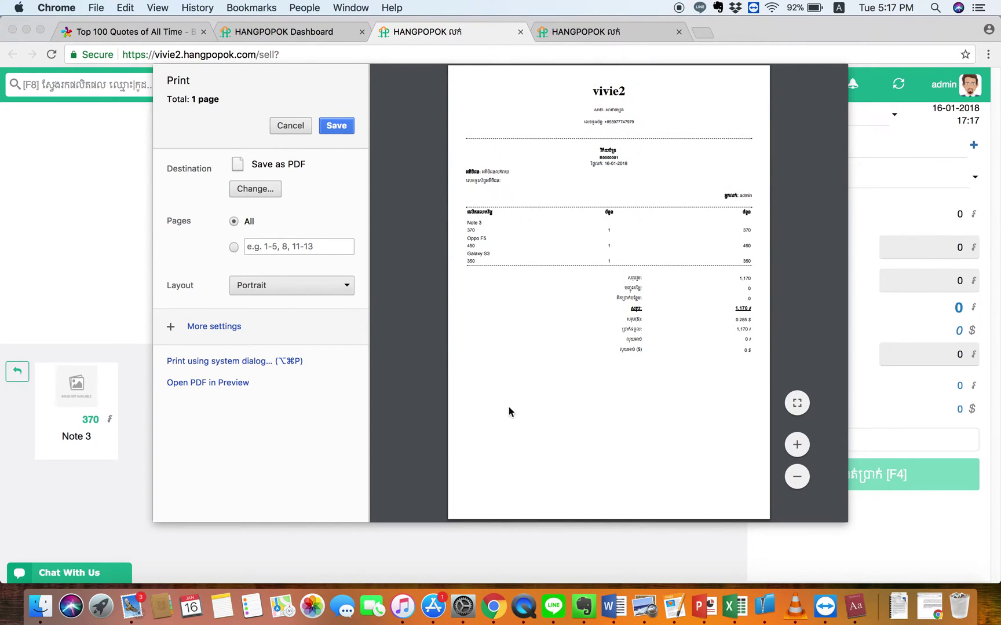
pyautogui.press('Escape')
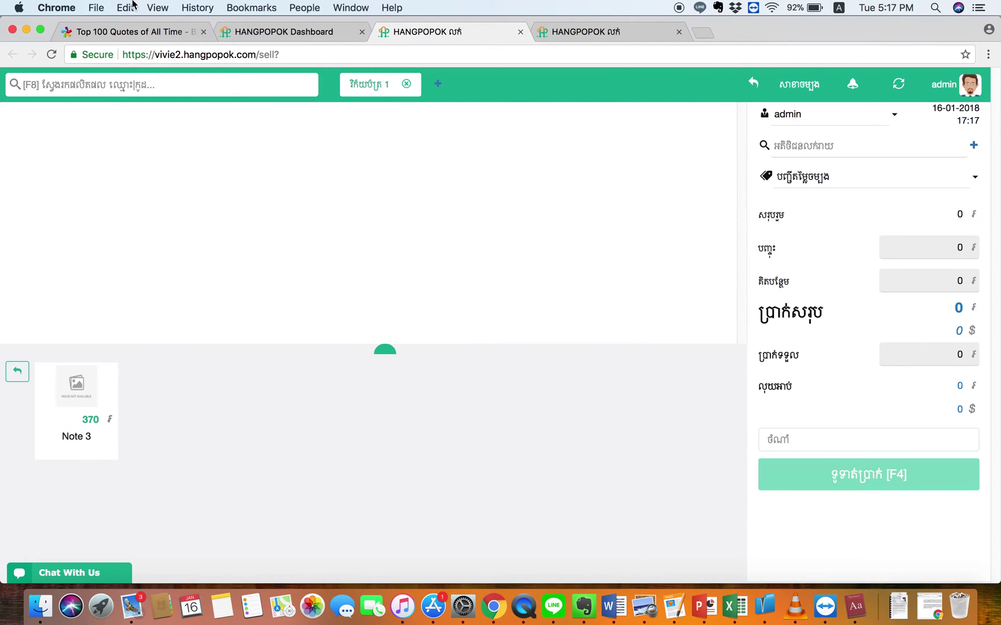
pyautogui.click(524, 606)
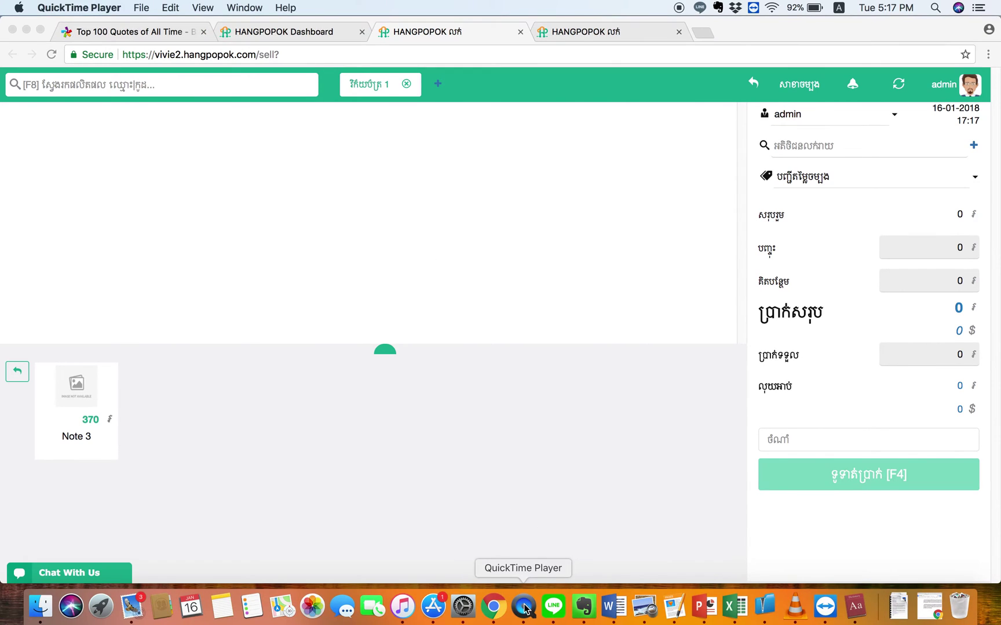
pyautogui.click(142, 8)
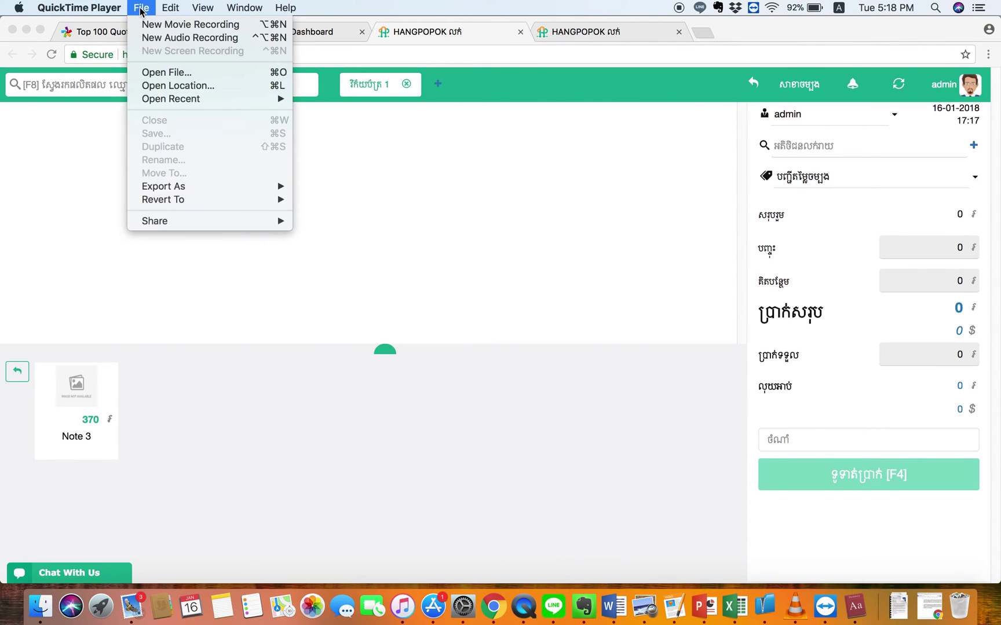
pyautogui.click(141, 8)
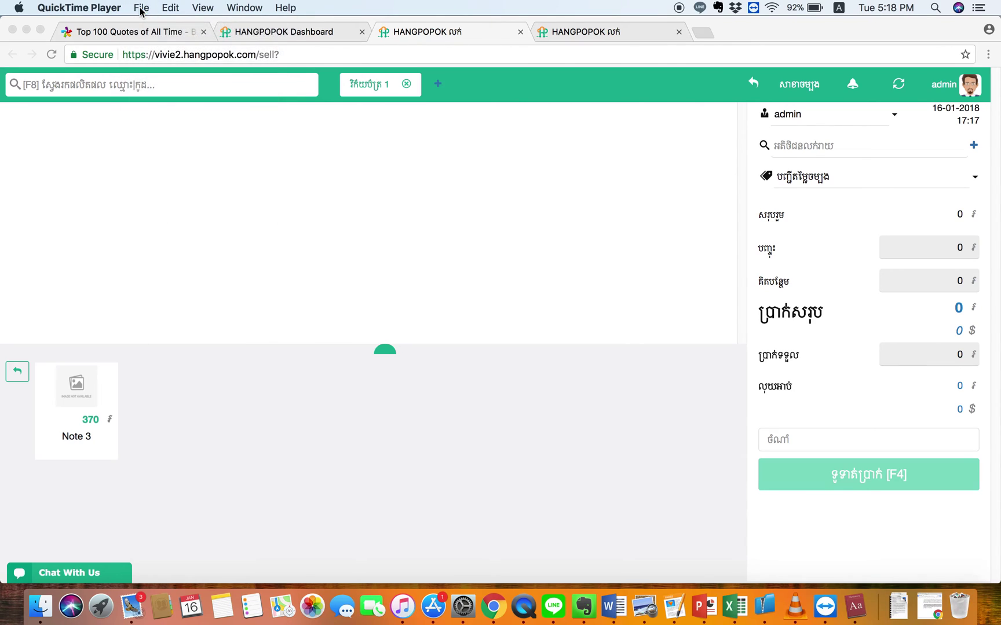
pyautogui.click(524, 609)
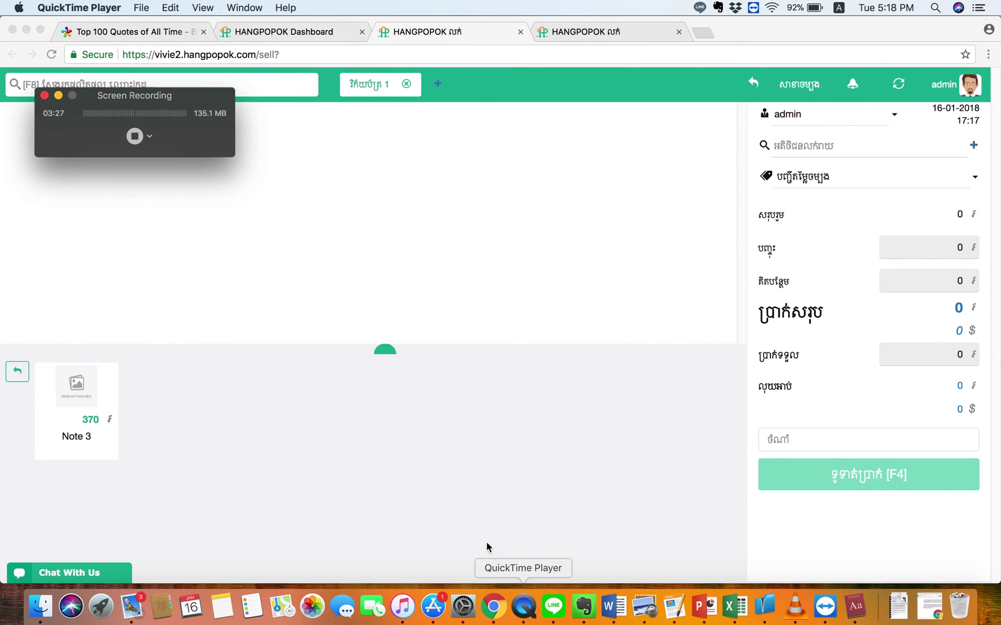